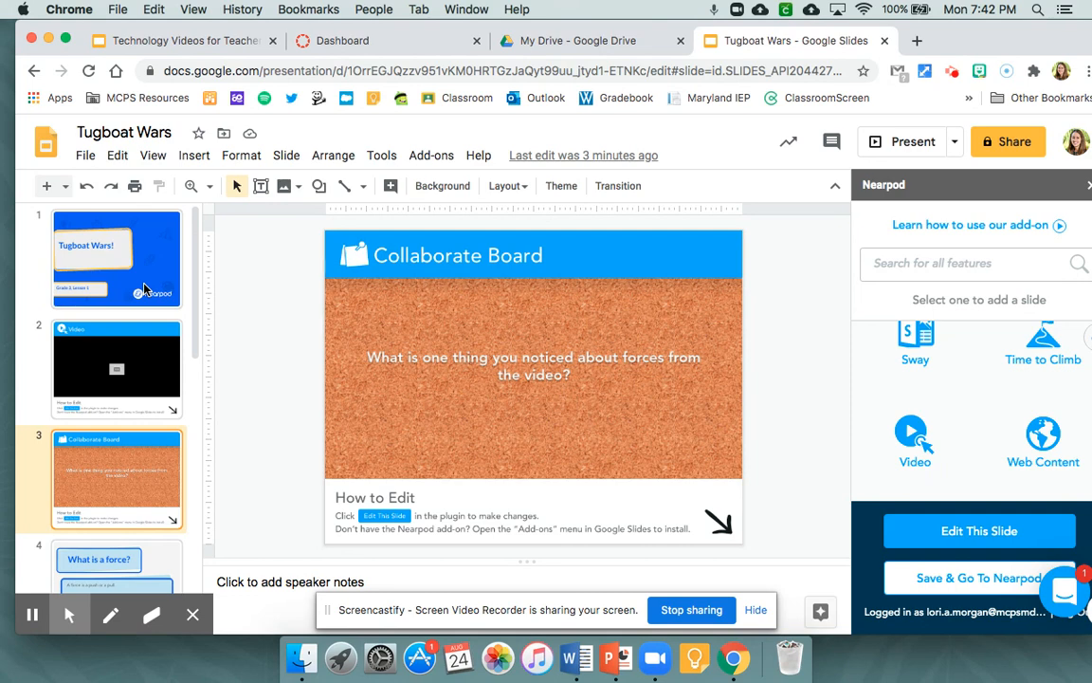
- Review the slides of the Tugboat Wars presentation through the closing open-ended question, and return to the title slide
{"action": "left_click", "coordinate": [145, 289]}
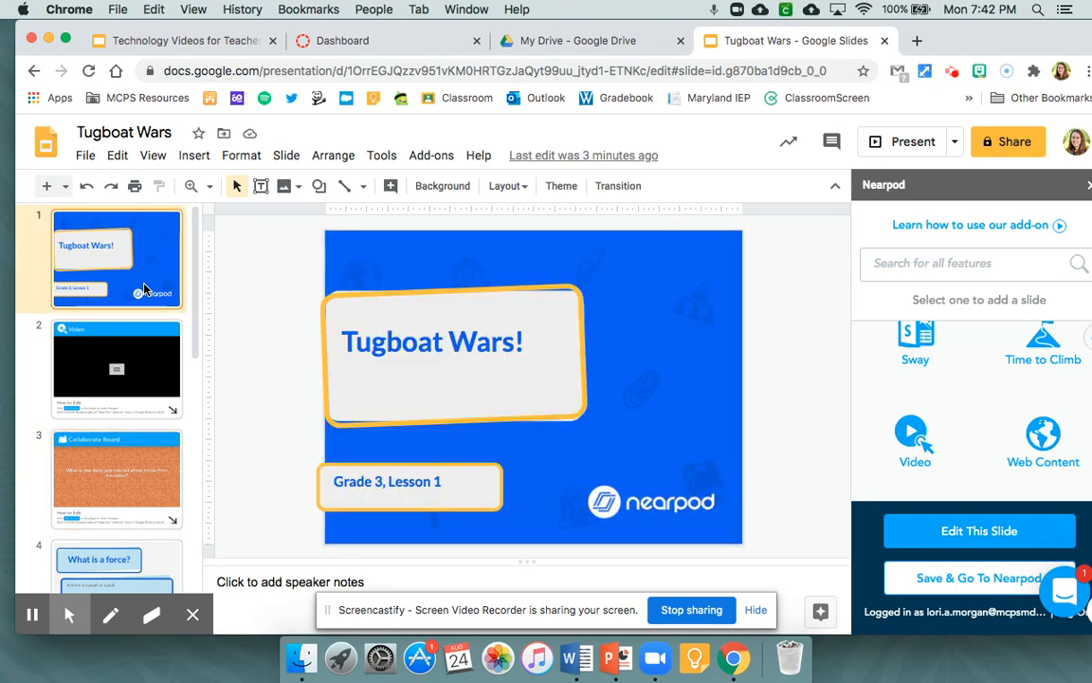
{"action": "left_click", "coordinate": [146, 368]}
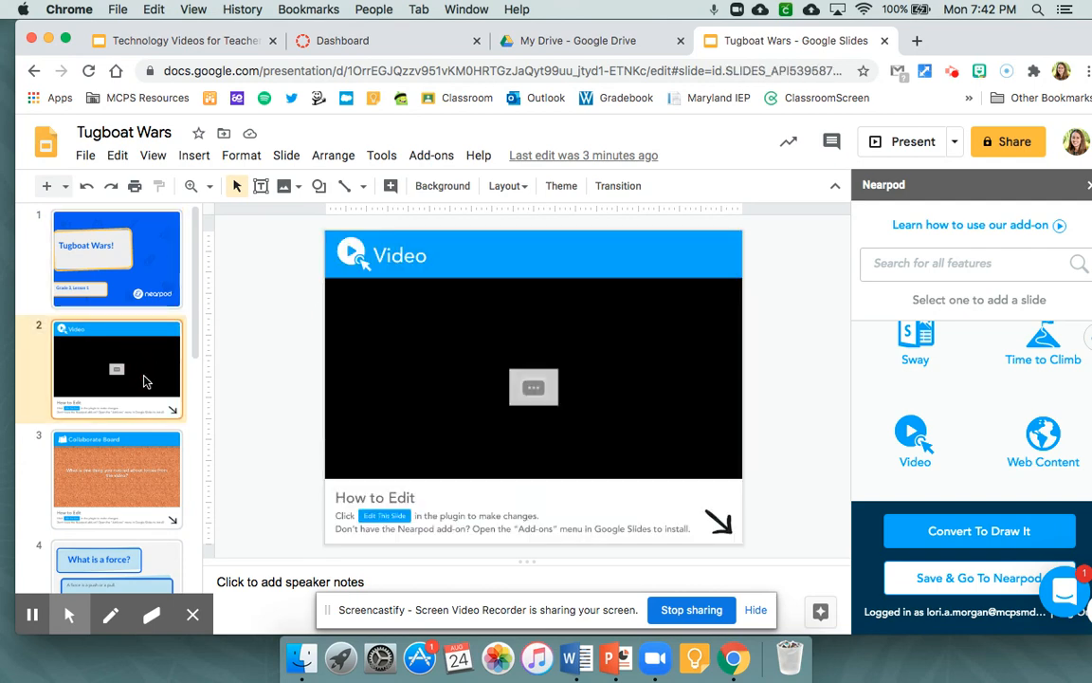
{"action": "scroll", "coordinate": [140, 408], "scroll_direction": "down", "scroll_amount": 1}
{"action": "left_click", "coordinate": [127, 417]}
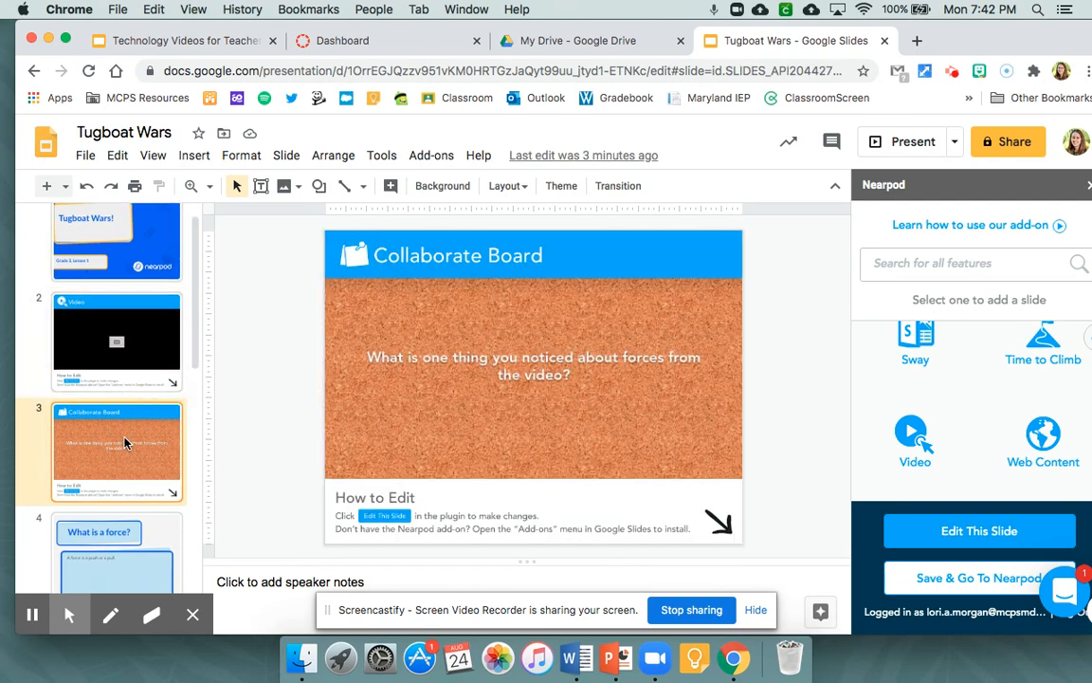
{"action": "scroll", "coordinate": [124, 442], "scroll_direction": "down", "scroll_amount": 2}
{"action": "left_click", "coordinate": [130, 466]}
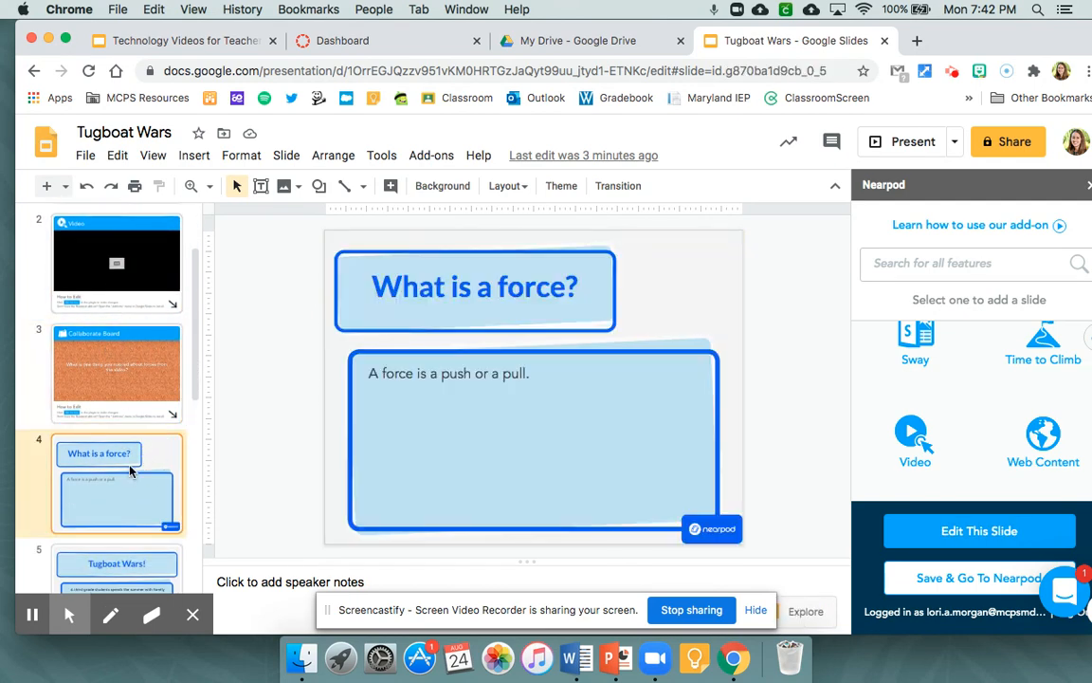
{"action": "scroll", "coordinate": [130, 471], "scroll_direction": "down", "scroll_amount": 3}
{"action": "left_click", "coordinate": [130, 478]}
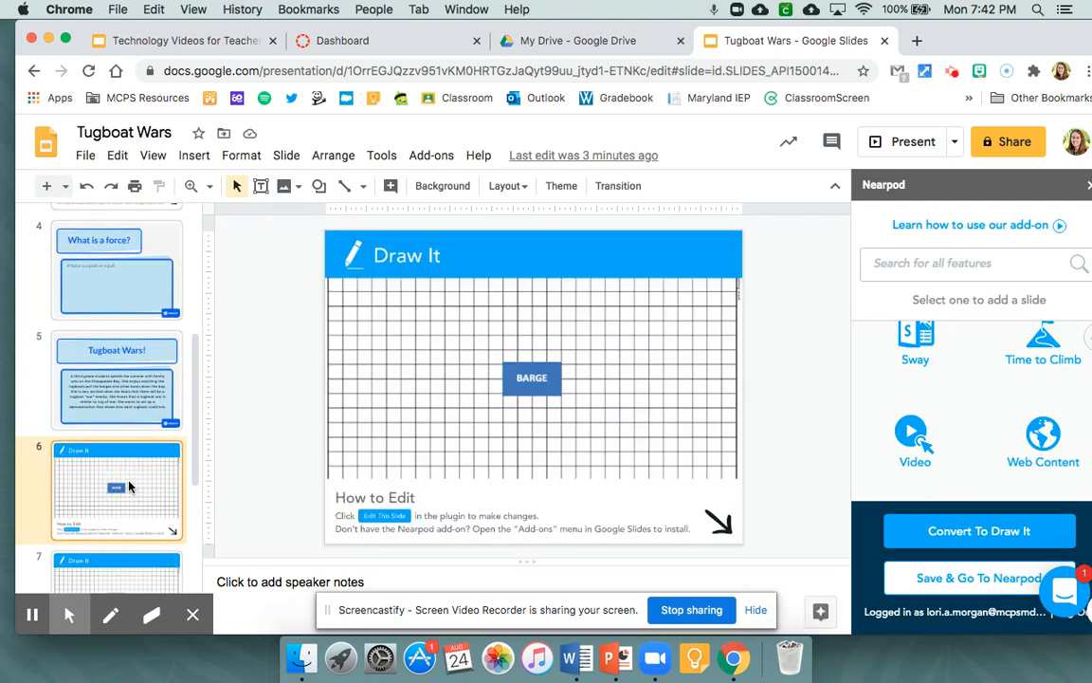
{"action": "scroll", "coordinate": [130, 487], "scroll_direction": "down", "scroll_amount": 3}
{"action": "scroll", "coordinate": [128, 429], "scroll_direction": "down", "scroll_amount": 2}
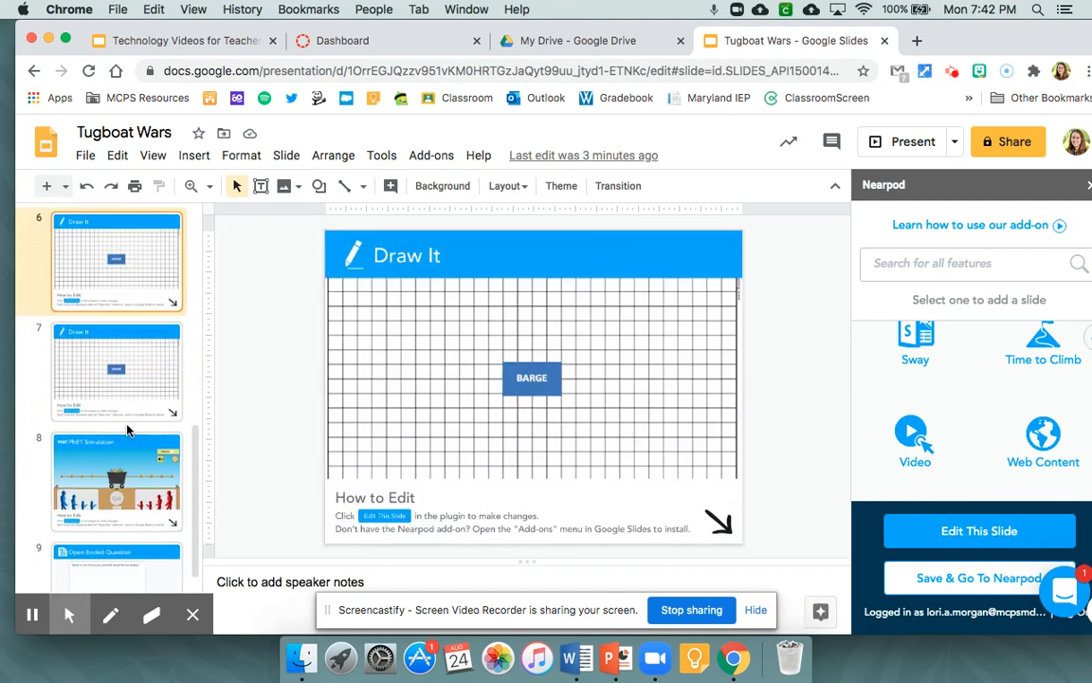
{"action": "left_click", "coordinate": [128, 435]}
{"action": "scroll", "coordinate": [141, 477], "scroll_direction": "down", "scroll_amount": 1}
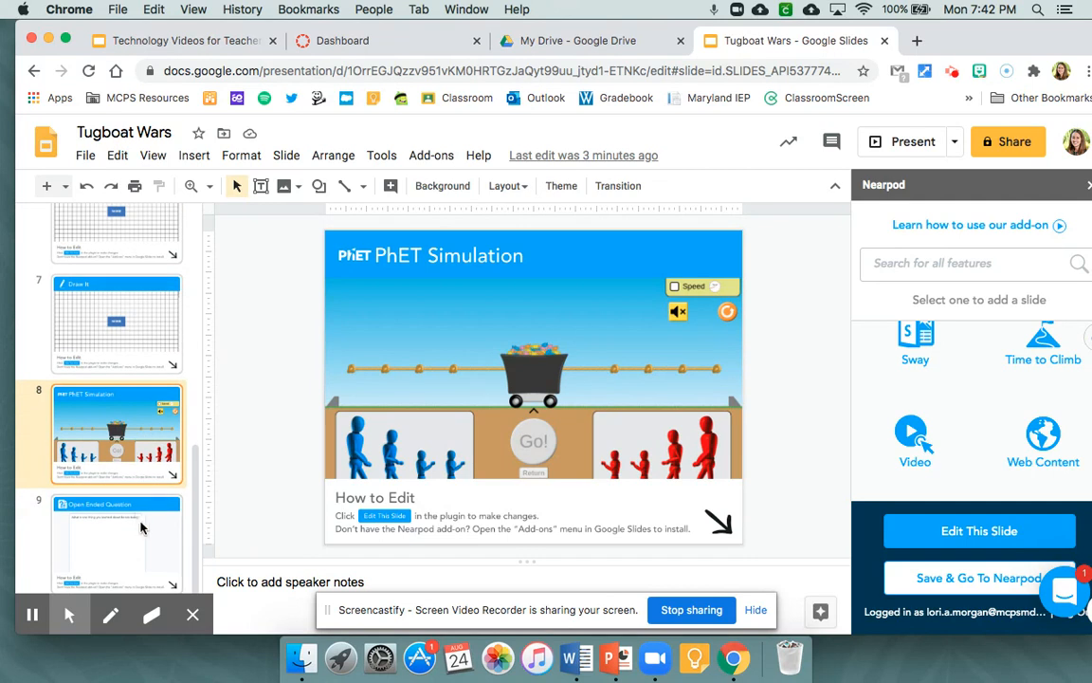
{"action": "left_click", "coordinate": [145, 527]}
{"action": "scroll", "coordinate": [130, 438], "scroll_direction": "up", "scroll_amount": 10}
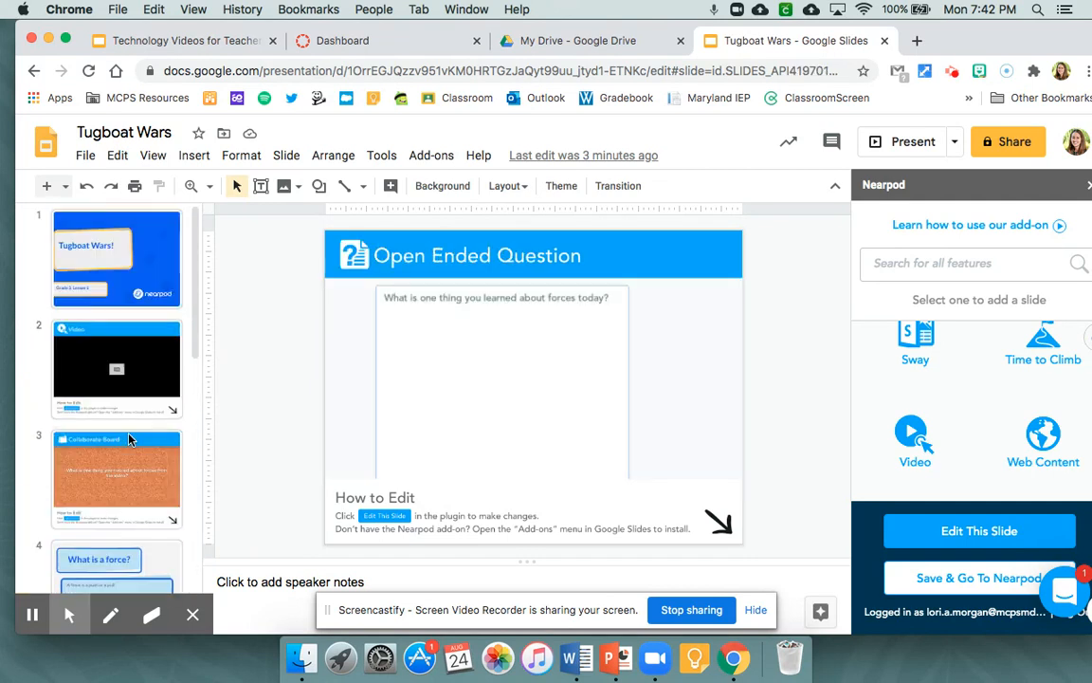
{"action": "left_click", "coordinate": [161, 223]}
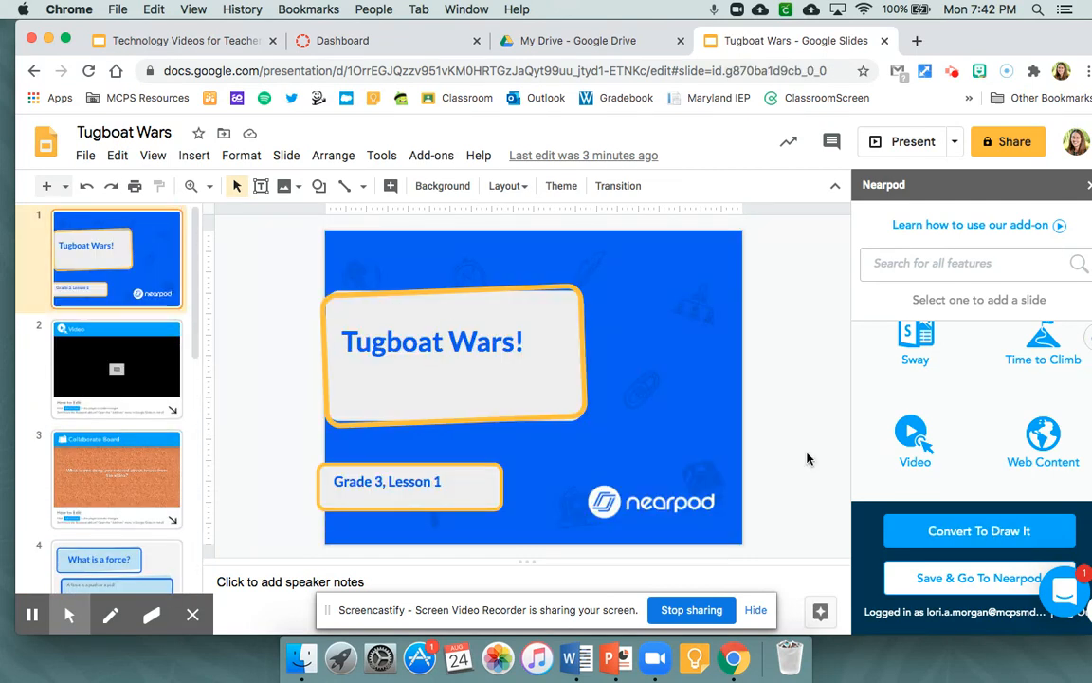
- Save the Tugboat Wars presentation to Nearpod, choosing the Google account and allowing Nearpod to access it
{"action": "left_click", "coordinate": [955, 585]}
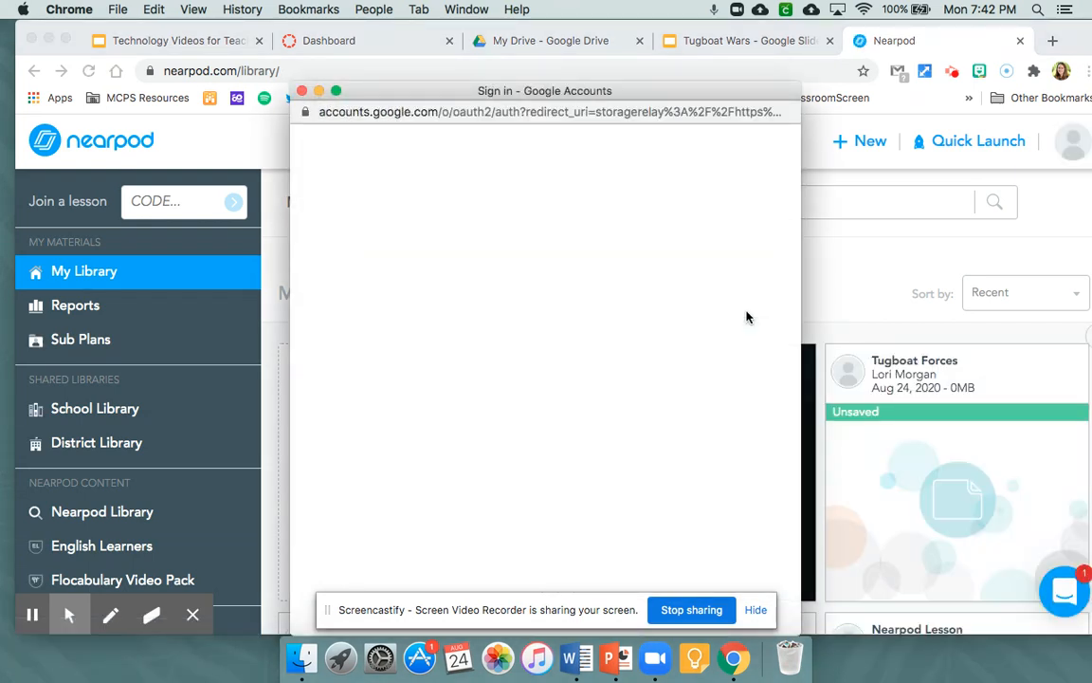
{"action": "left_click", "coordinate": [462, 330]}
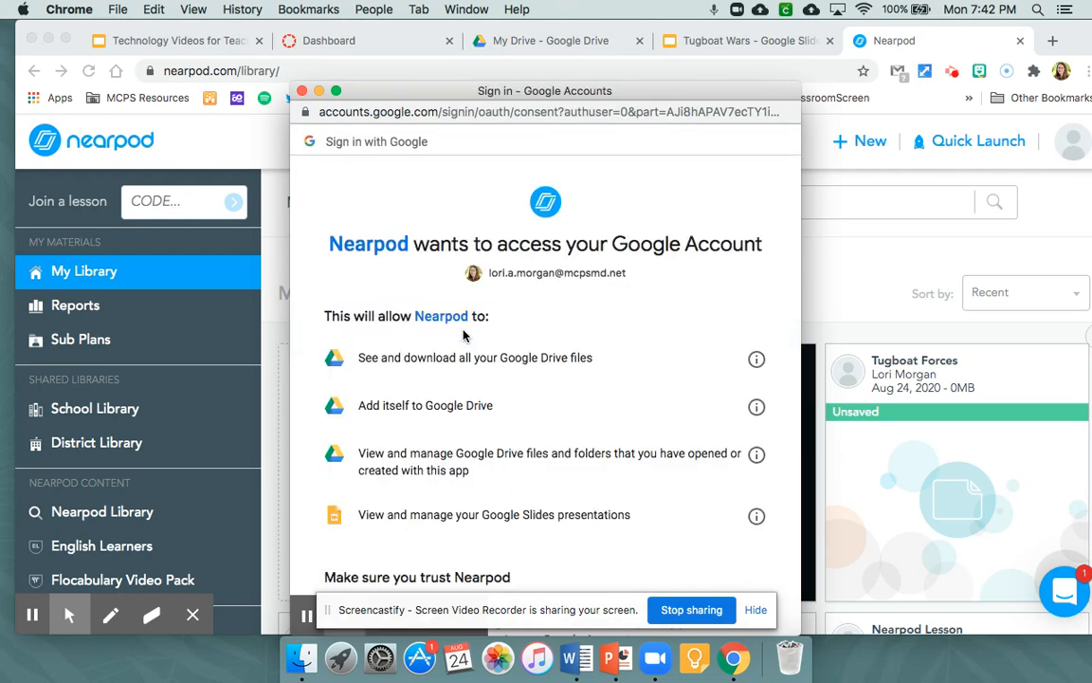
{"action": "scroll", "coordinate": [627, 428], "scroll_direction": "down", "scroll_amount": 4}
{"action": "left_click", "coordinate": [720, 522]}
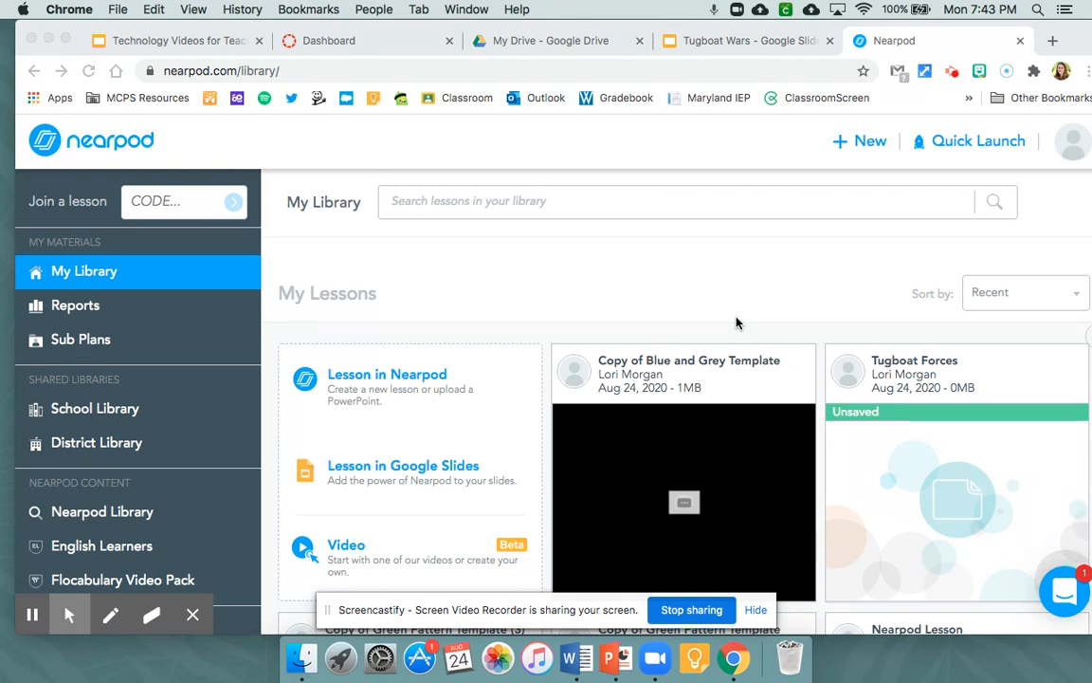
- Launch the Tugboat Wars lesson in Student-Paced mode and copy its share link
{"action": "scroll", "coordinate": [736, 351], "scroll_direction": "down", "scroll_amount": 2}
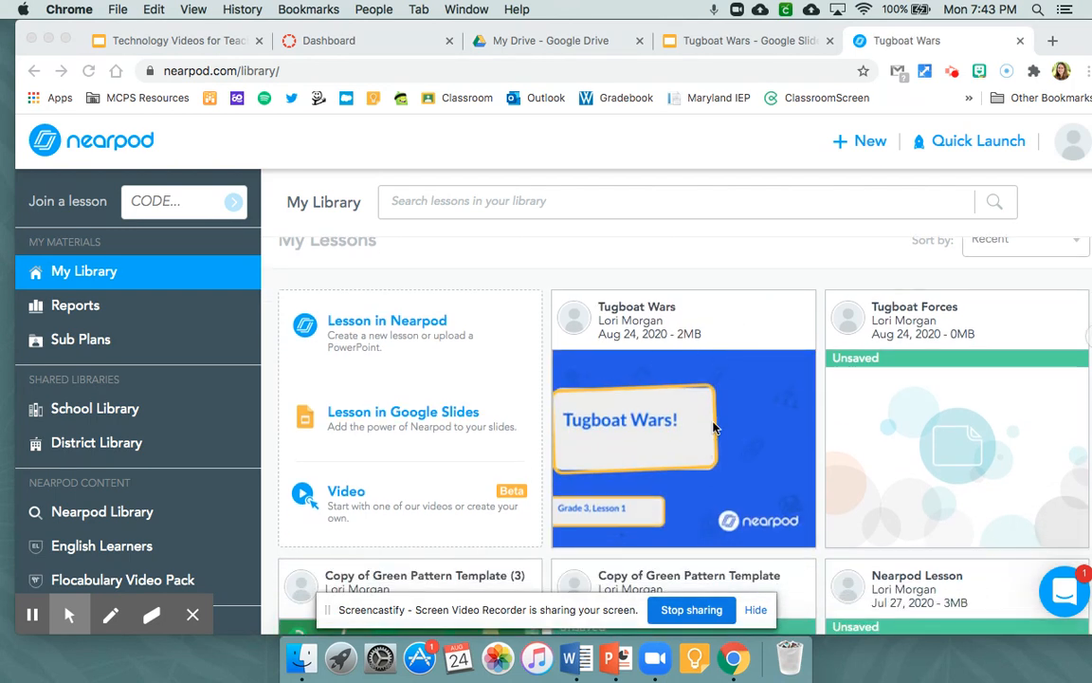
{"action": "mouse_move", "coordinate": [665, 355]}
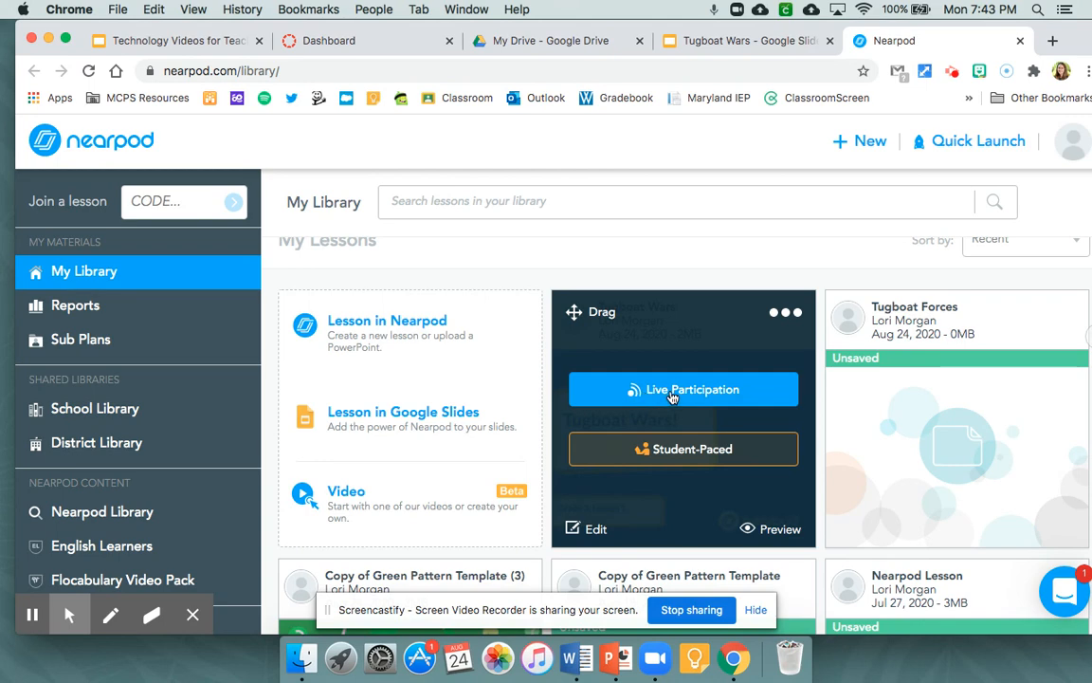
{"action": "left_click", "coordinate": [654, 459]}
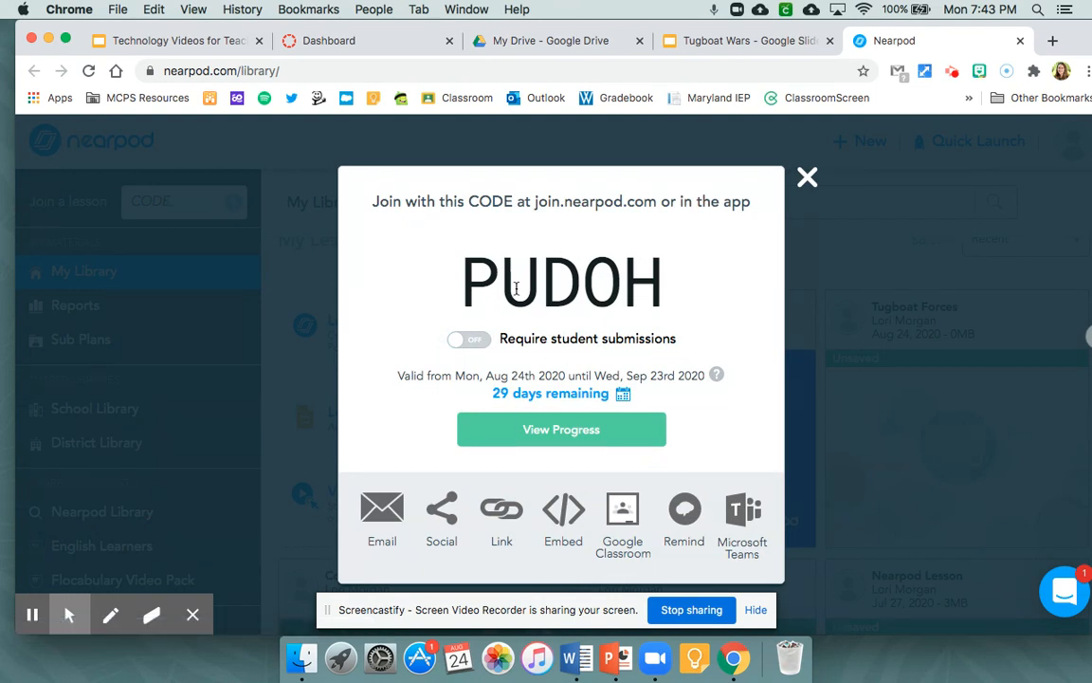
{"action": "left_click", "coordinate": [501, 517]}
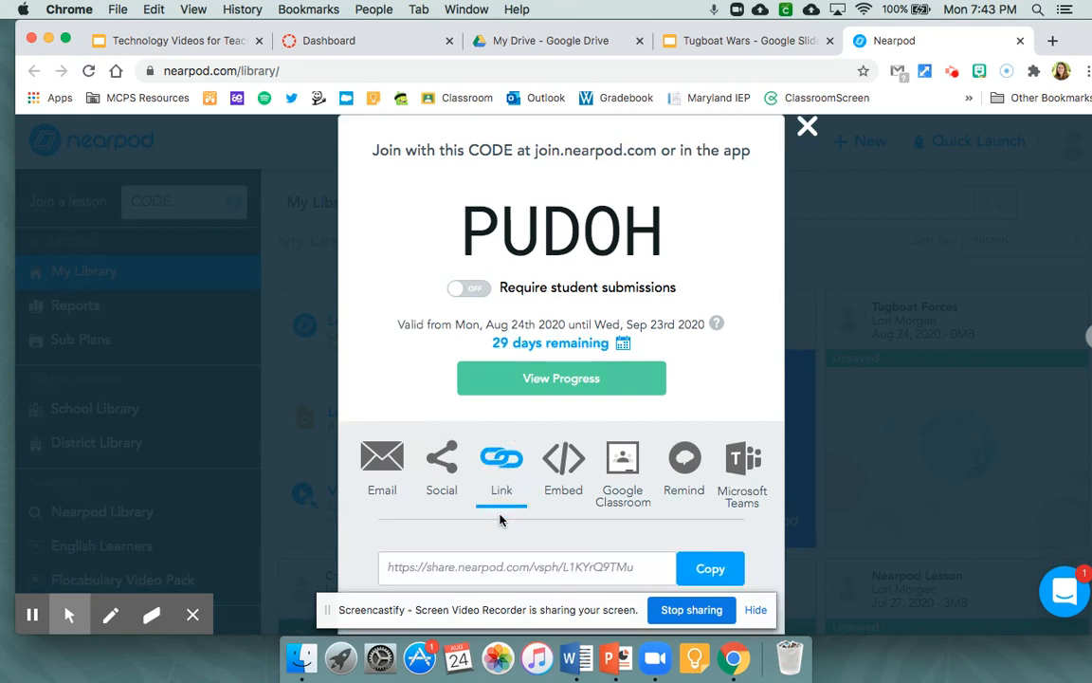
{"action": "left_click", "coordinate": [706, 568]}
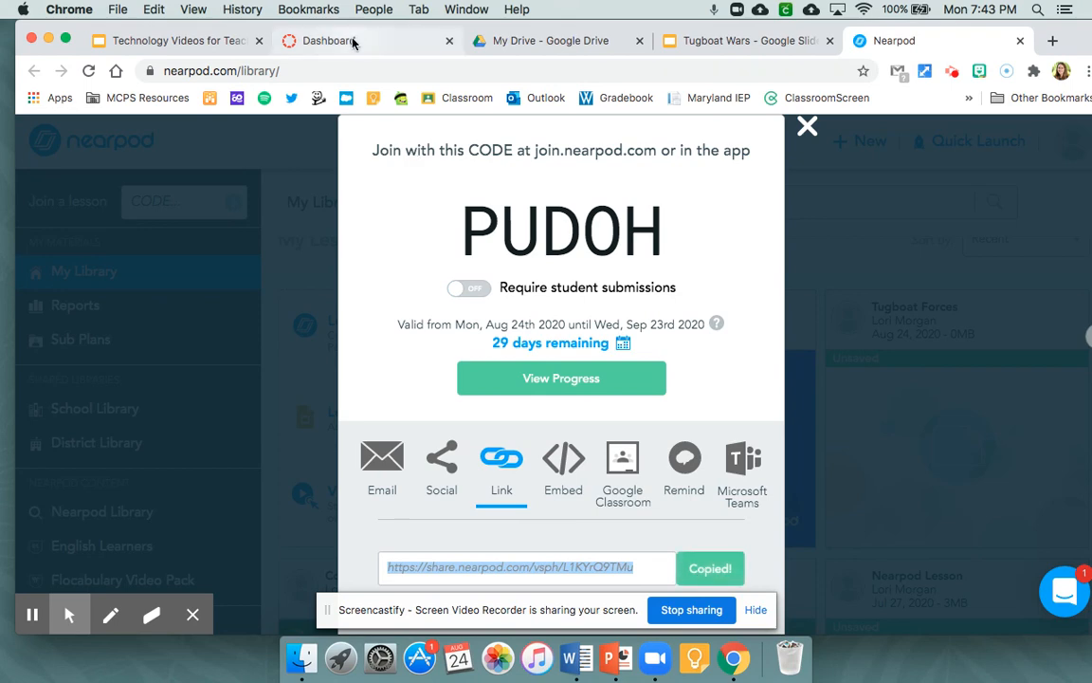
- Switch to Canvas and start a new assignment in the homeroom course named "Tugboat Wars Nearpod"
{"action": "left_click", "coordinate": [353, 41]}
{"action": "scroll", "coordinate": [263, 295], "scroll_direction": "down", "scroll_amount": 6}
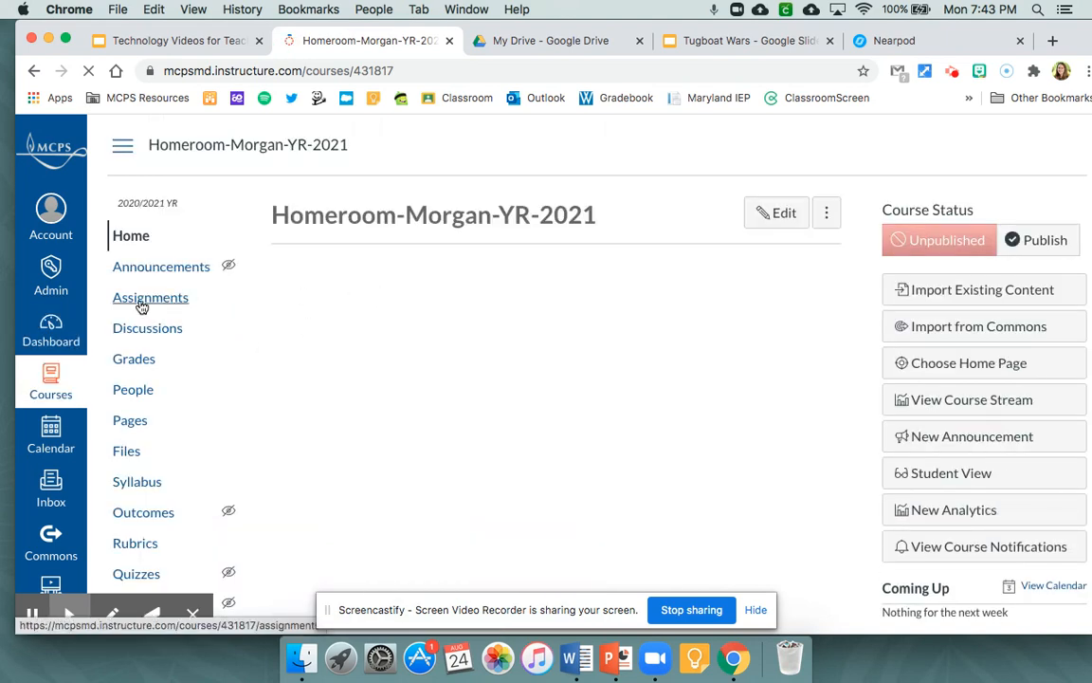
{"action": "left_click", "coordinate": [142, 299]}
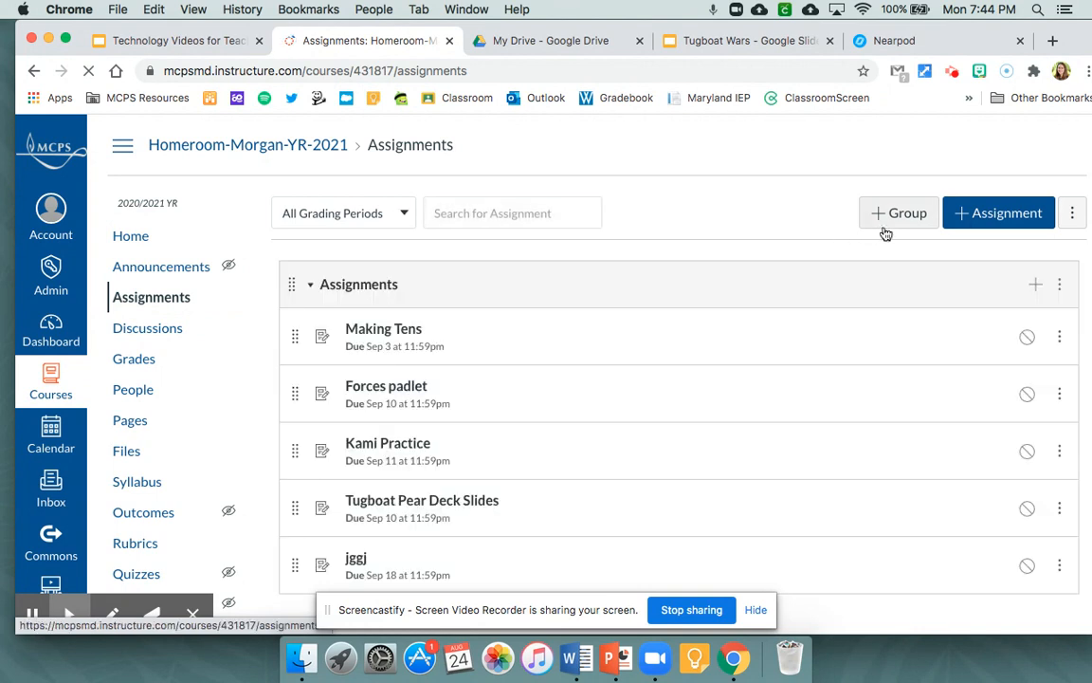
{"action": "left_click", "coordinate": [969, 219]}
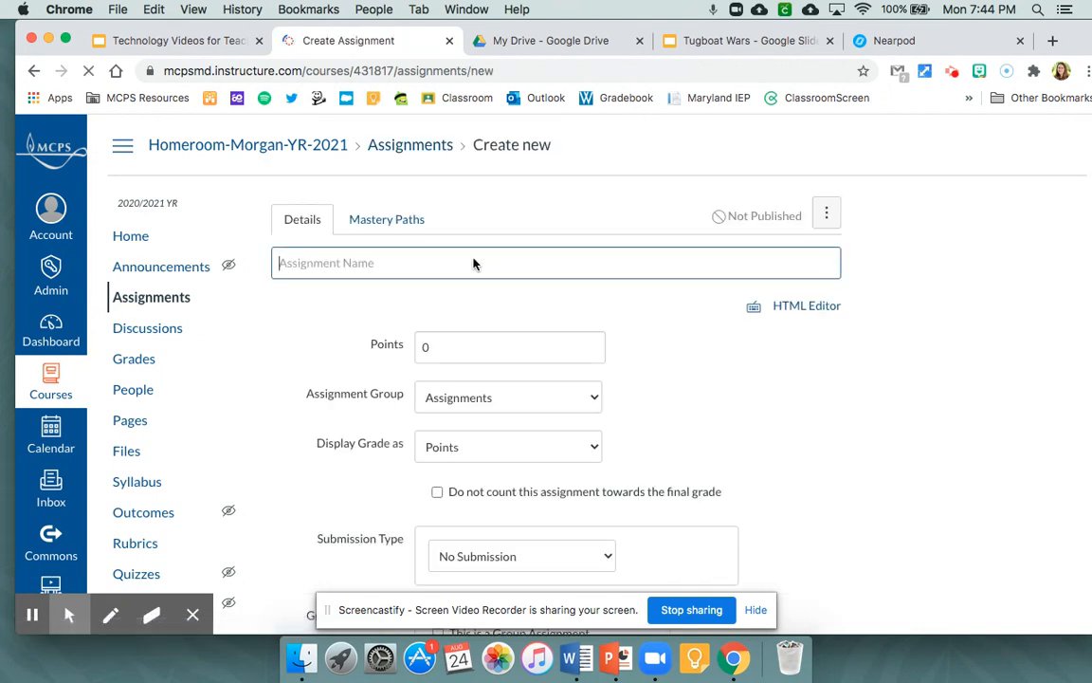
{"action": "left_click", "coordinate": [449, 264]}
{"action": "type", "text": "Tugb"}
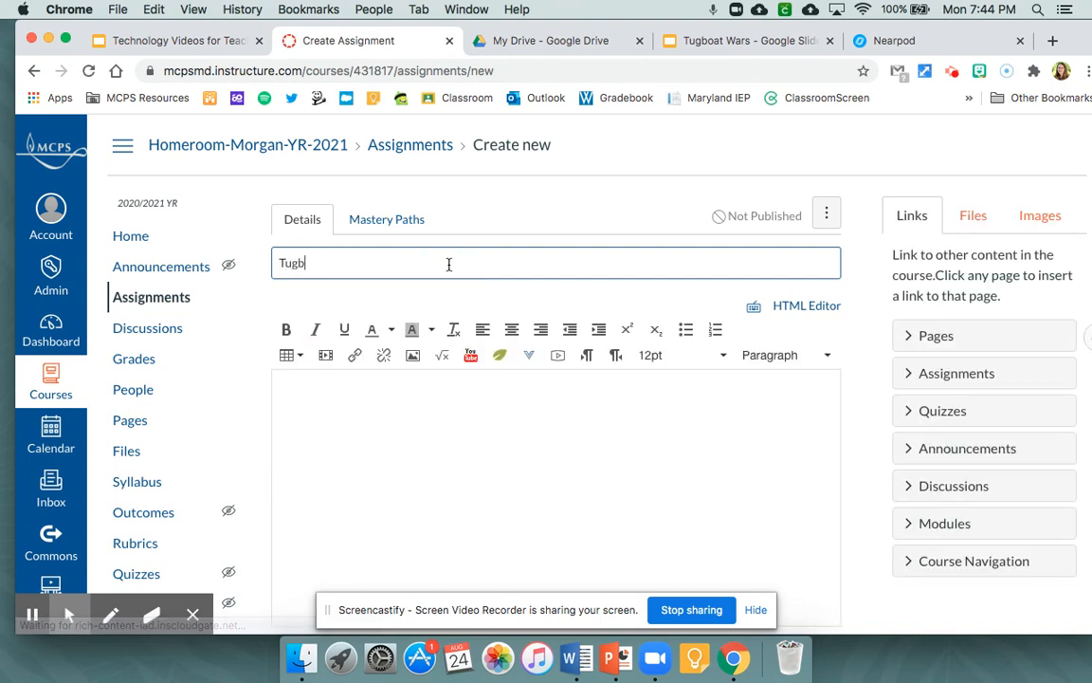
{"action": "type", "text": "oat Wars Nearpod"}
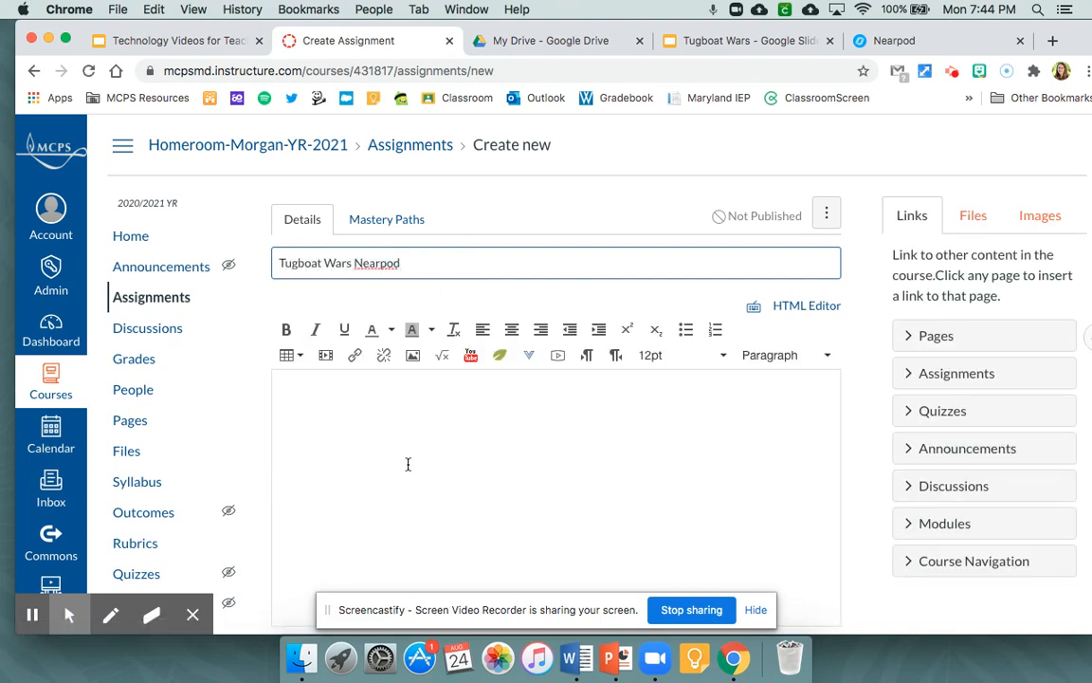
- Write "Click Here for our Tugboat War activity" in the assignment description and link that text to the copied Nearpod URL
{"action": "left_click", "coordinate": [376, 389]}
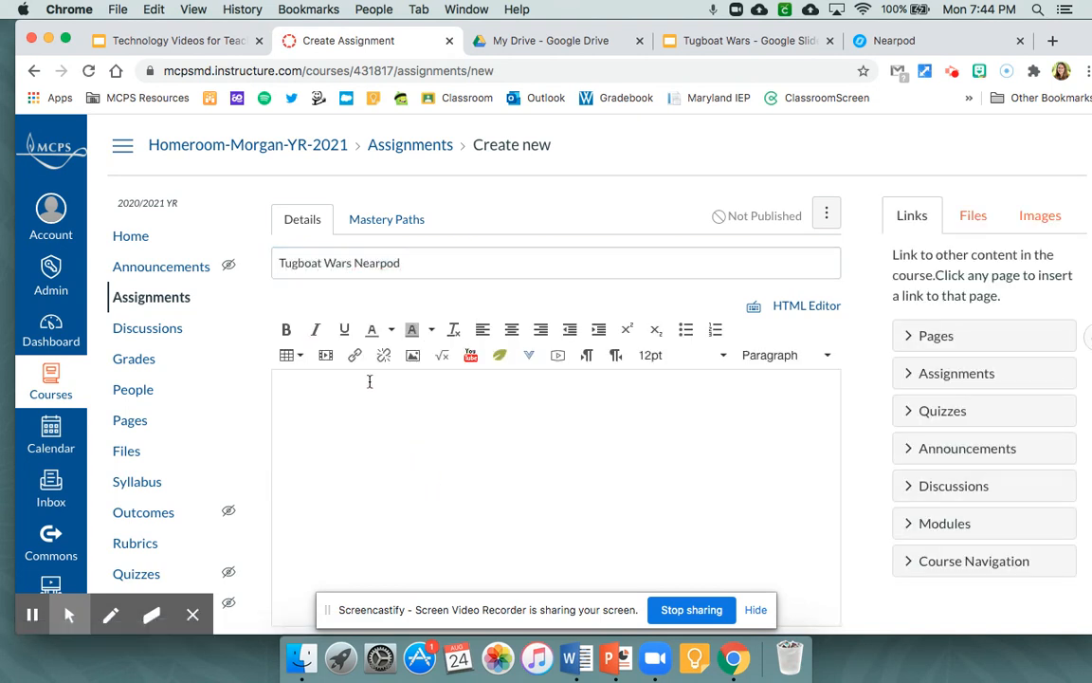
{"action": "type", "text": "Click Here for our Tugboat War activity"}
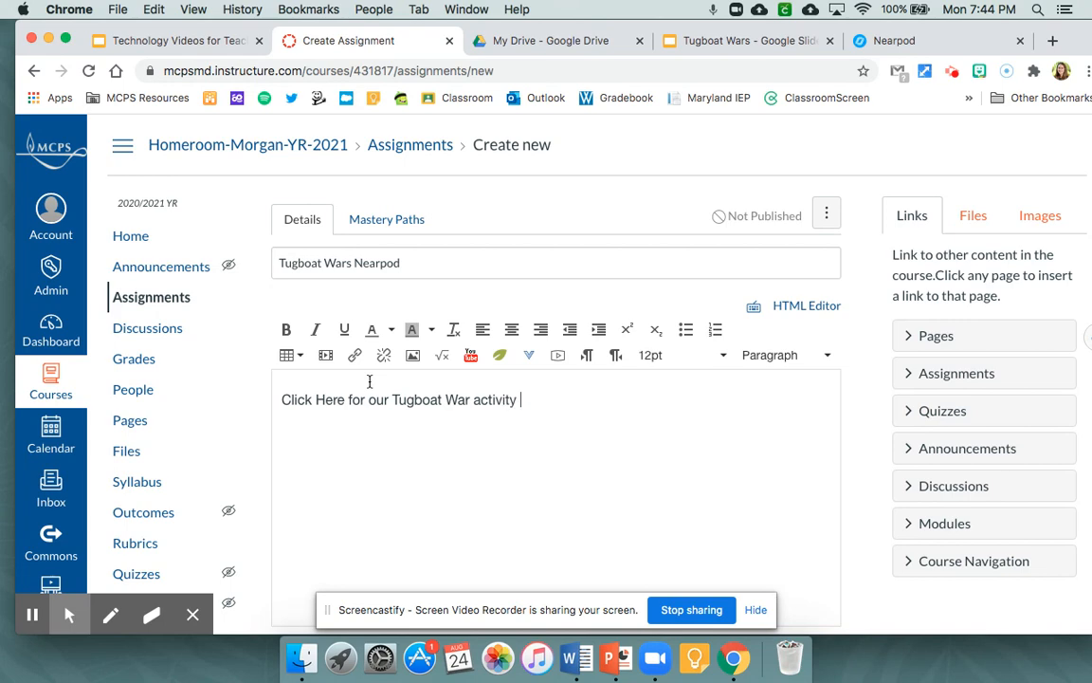
{"action": "triple_click", "coordinate": [347, 399]}
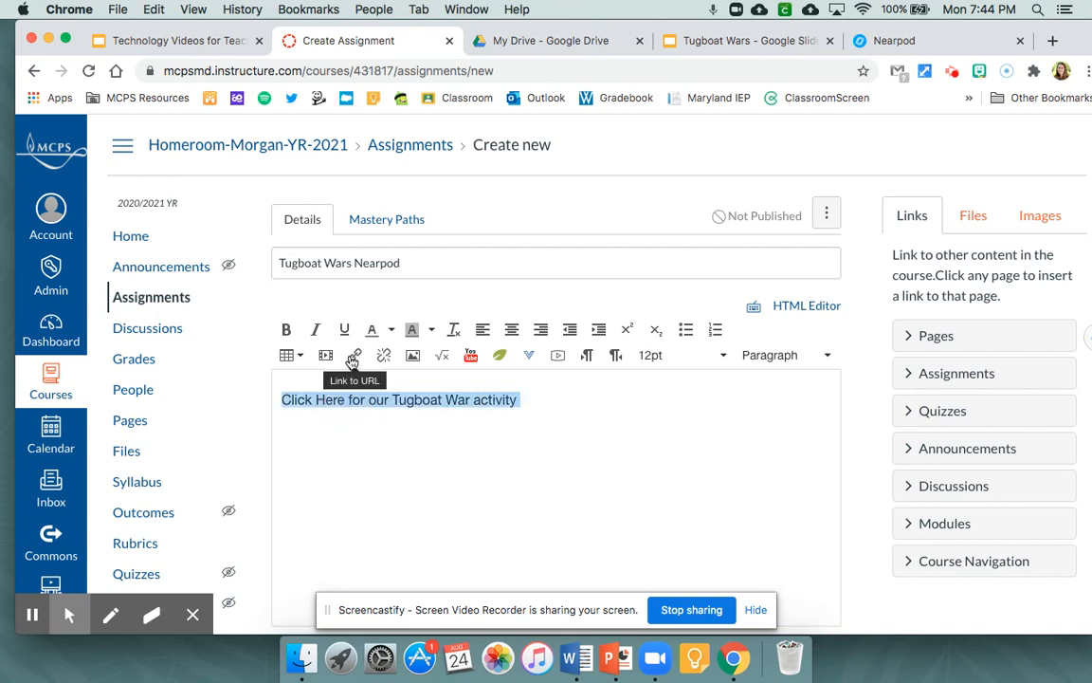
{"action": "left_click", "coordinate": [355, 354]}
{"action": "key", "text": "super+v"}
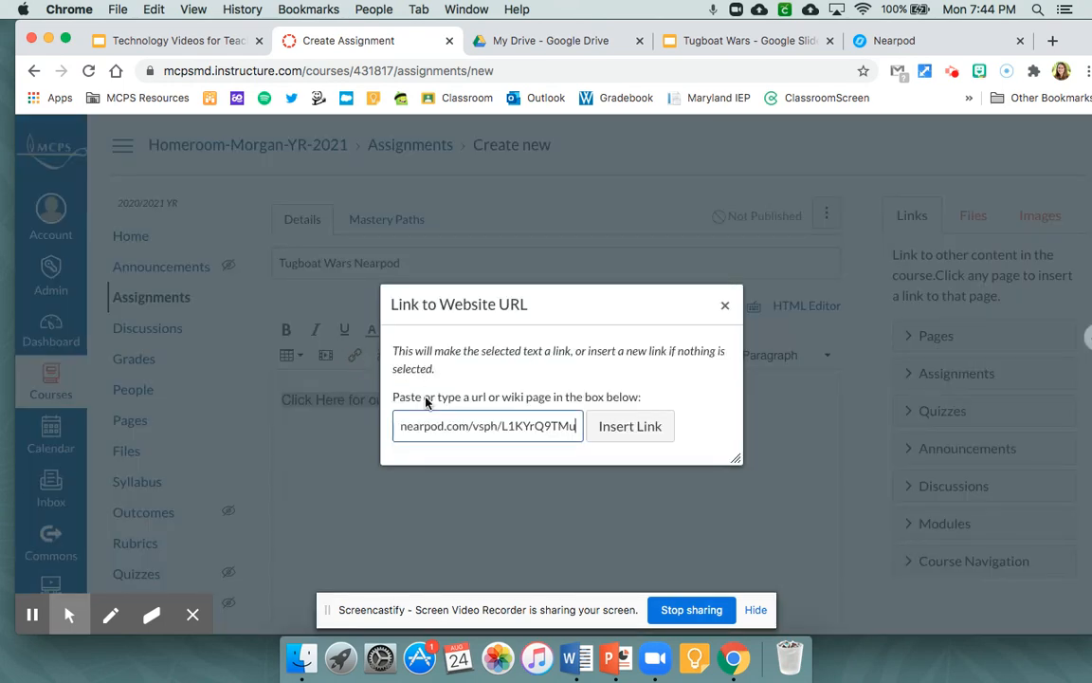
{"action": "left_click", "coordinate": [594, 433]}
- Set the assignment's due date to September 25, 2020 and save it without publishing
{"action": "scroll", "coordinate": [723, 426], "scroll_direction": "down", "scroll_amount": 15}
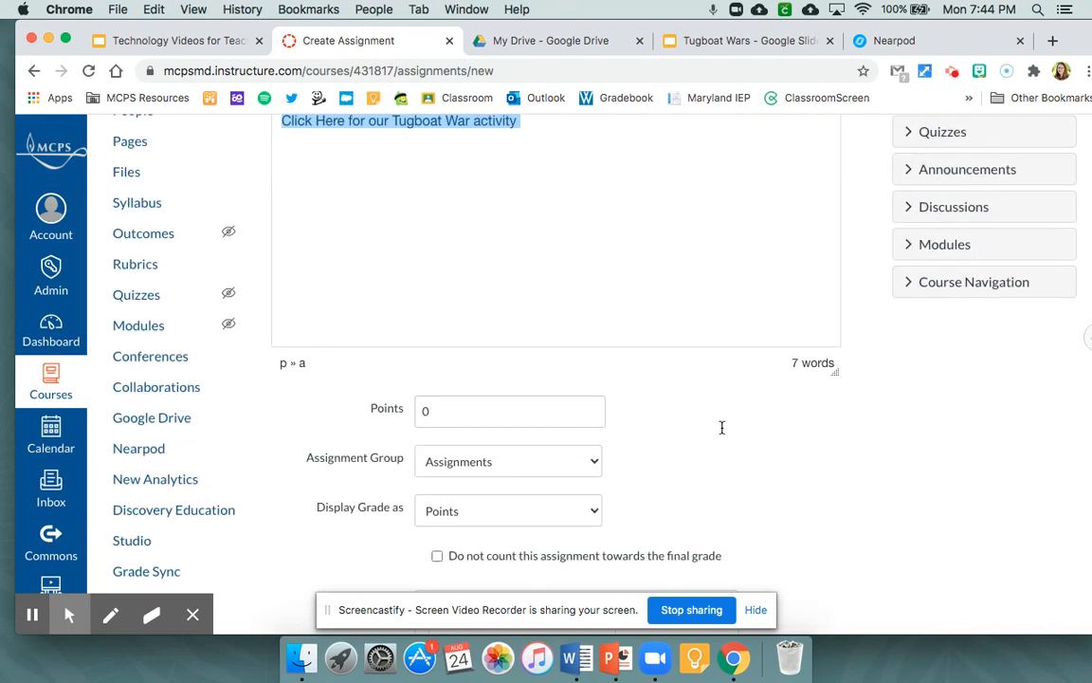
{"action": "scroll", "coordinate": [719, 436], "scroll_direction": "down", "scroll_amount": 2}
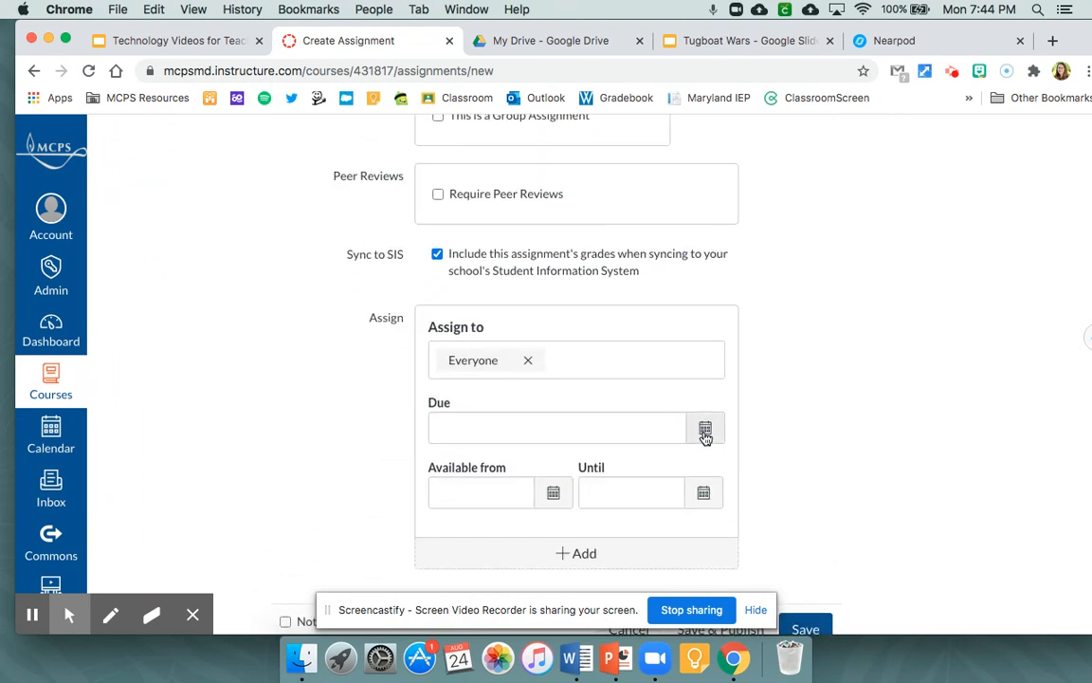
{"action": "left_click", "coordinate": [705, 431]}
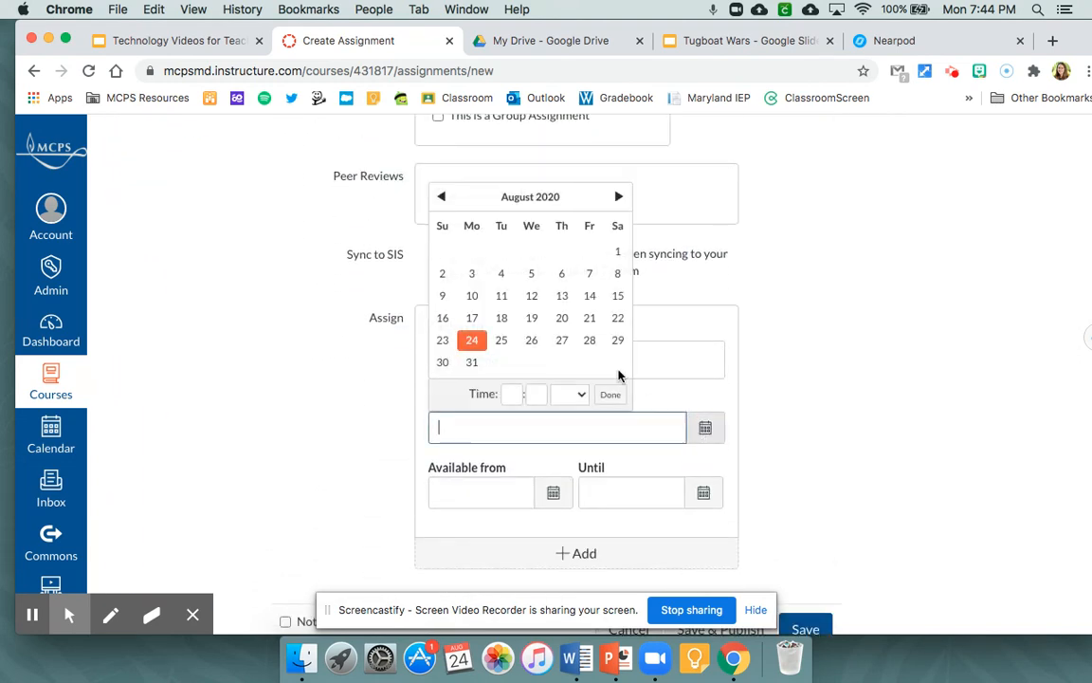
{"action": "left_click", "coordinate": [618, 196]}
{"action": "left_click", "coordinate": [588, 317]}
{"action": "scroll", "coordinate": [784, 489], "scroll_direction": "down", "scroll_amount": 2}
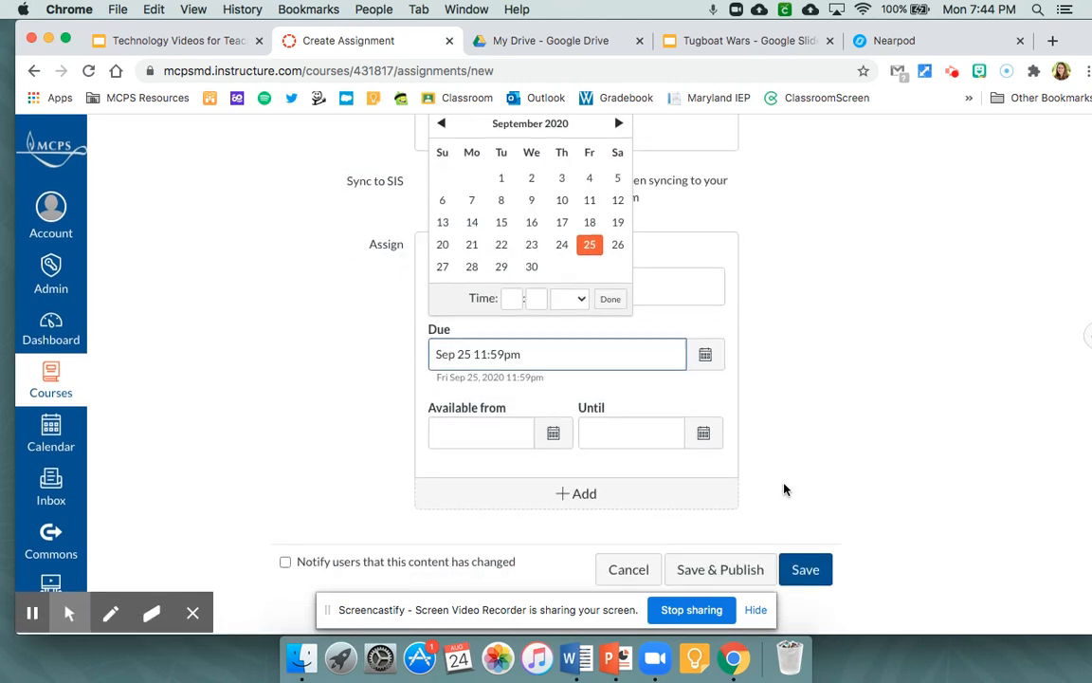
{"action": "left_click", "coordinate": [805, 569]}
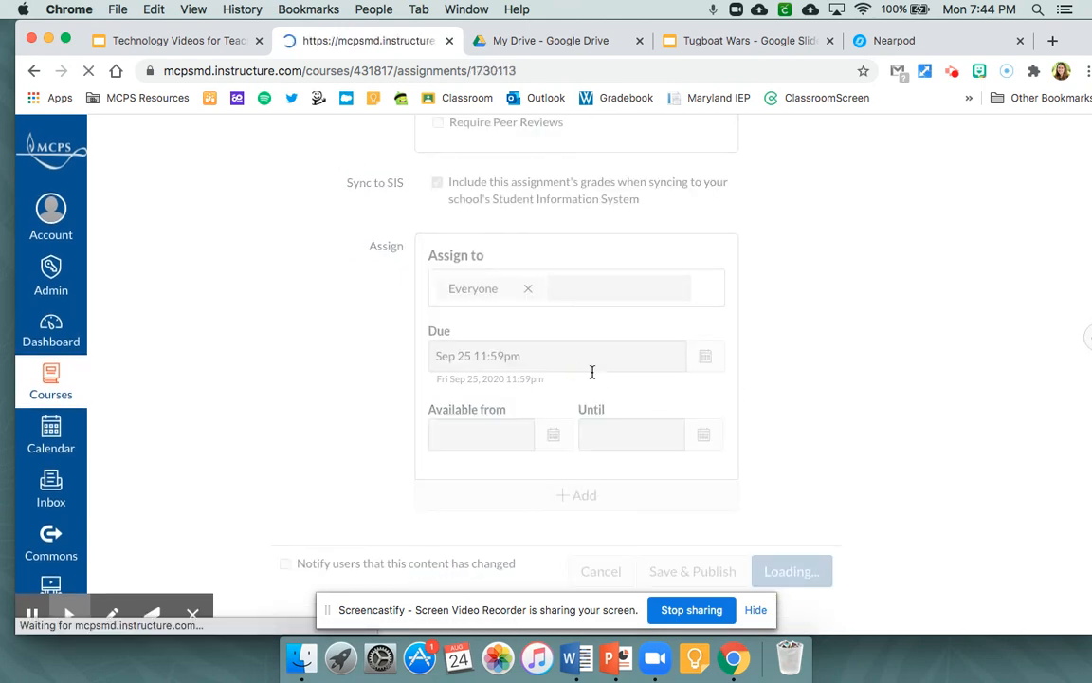
- Return to the Nearpod share options and copy the Small embed code for the student-paced lesson
{"action": "left_click", "coordinate": [887, 46]}
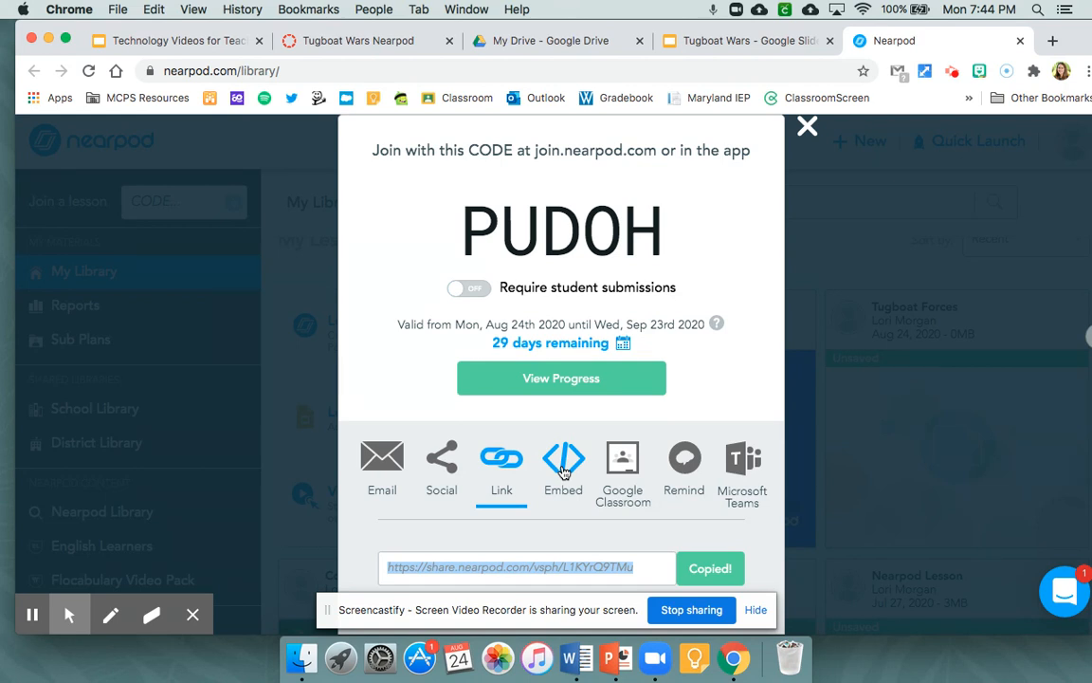
{"action": "left_click", "coordinate": [563, 471]}
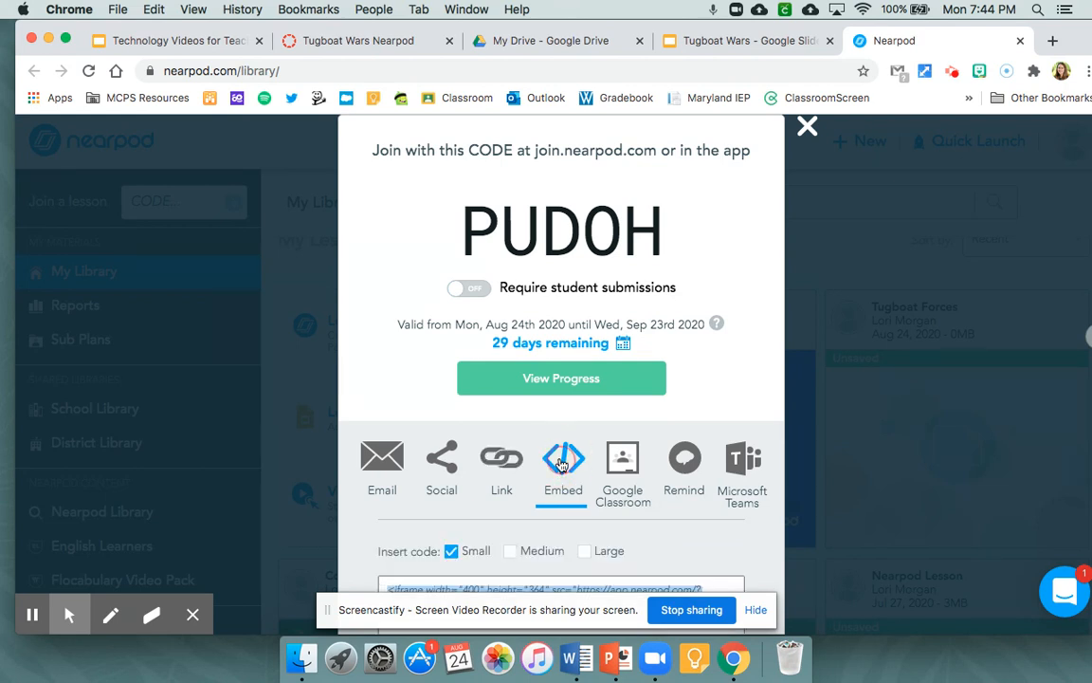
{"action": "scroll", "coordinate": [568, 476], "scroll_direction": "down", "scroll_amount": 2}
{"action": "scroll", "coordinate": [568, 477], "scroll_direction": "down", "scroll_amount": 1}
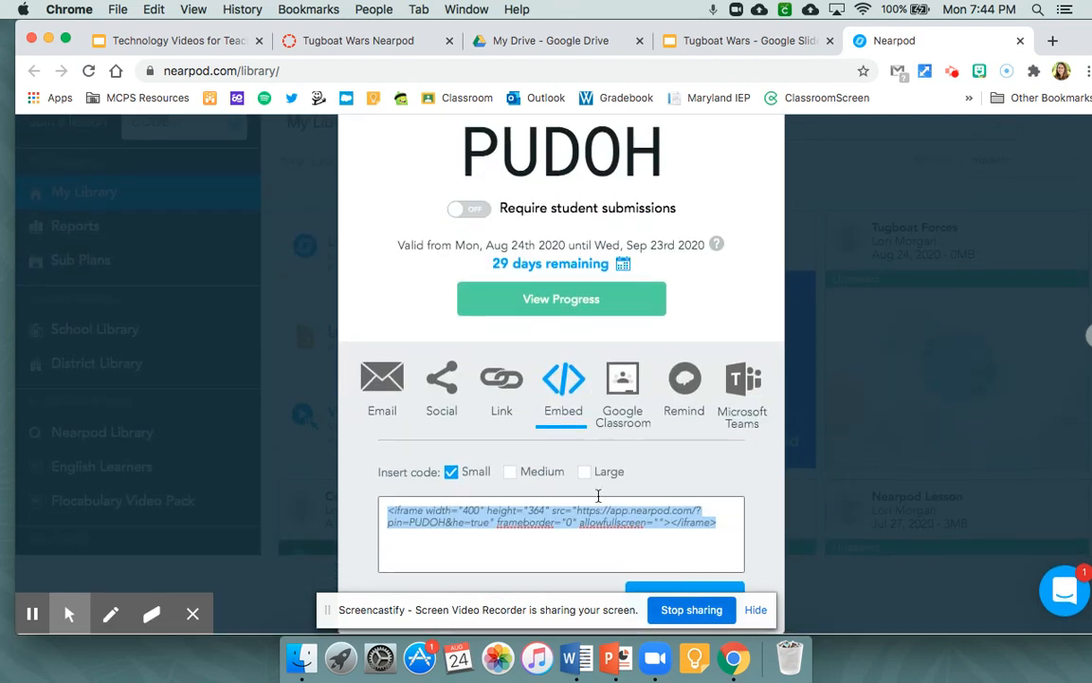
{"action": "left_click", "coordinate": [677, 591]}
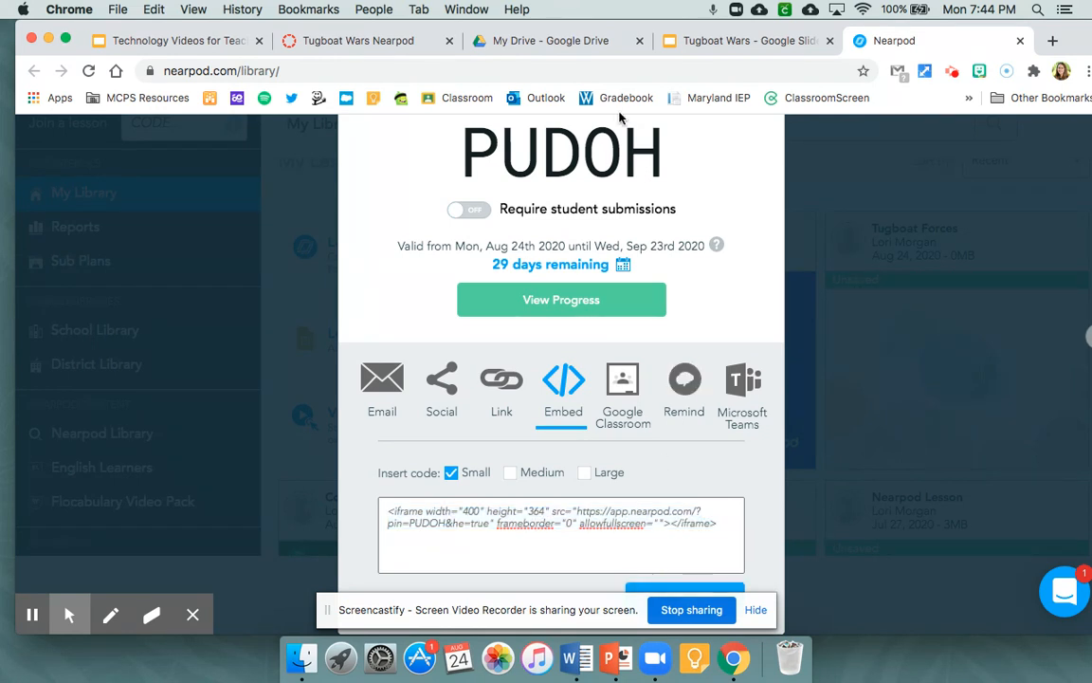
- Switch back to the Canvas assignment, open it for editing and delete the linked text from its description
{"action": "left_click", "coordinate": [344, 41]}
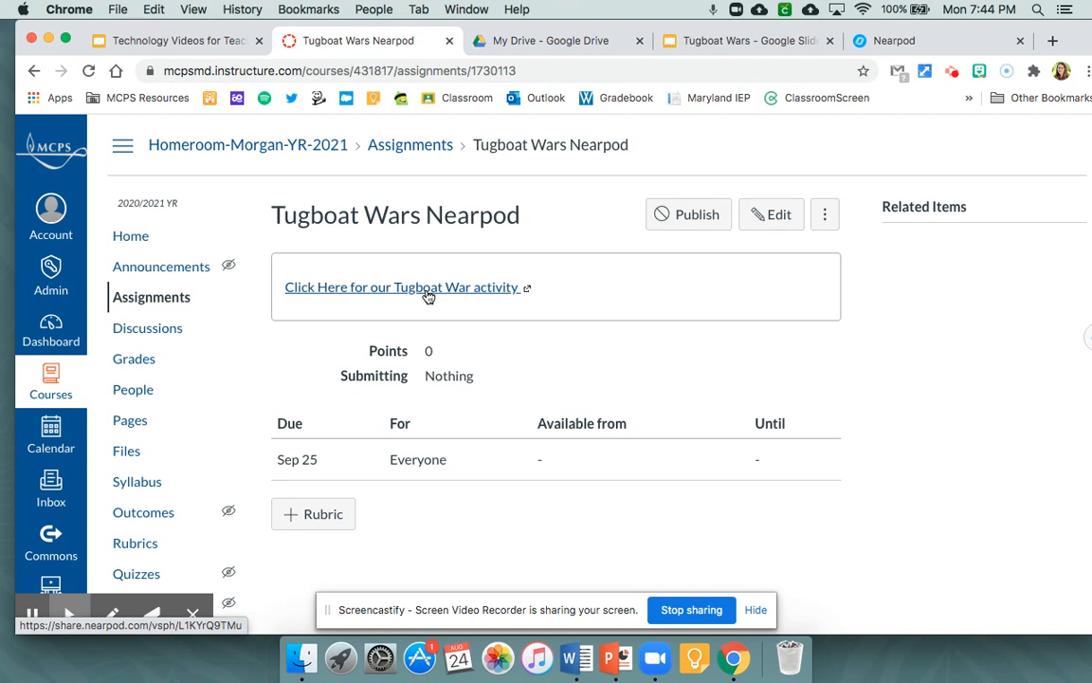
{"action": "left_click", "coordinate": [770, 217]}
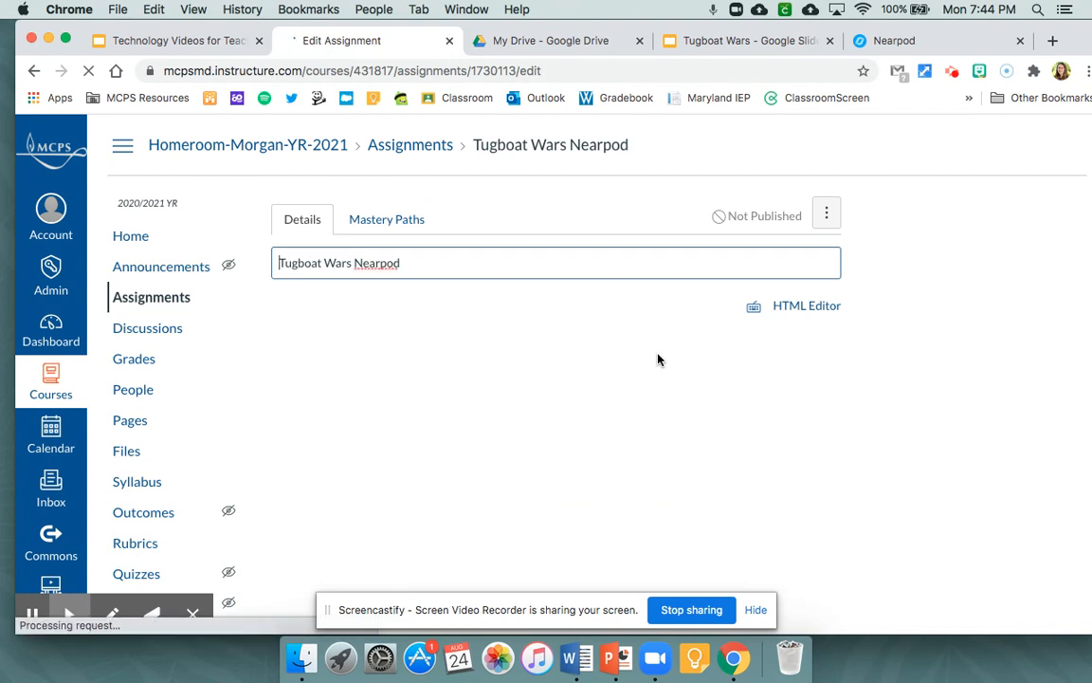
{"action": "left_click_drag", "start_coordinate": [539, 399], "coordinate": [226, 397]}
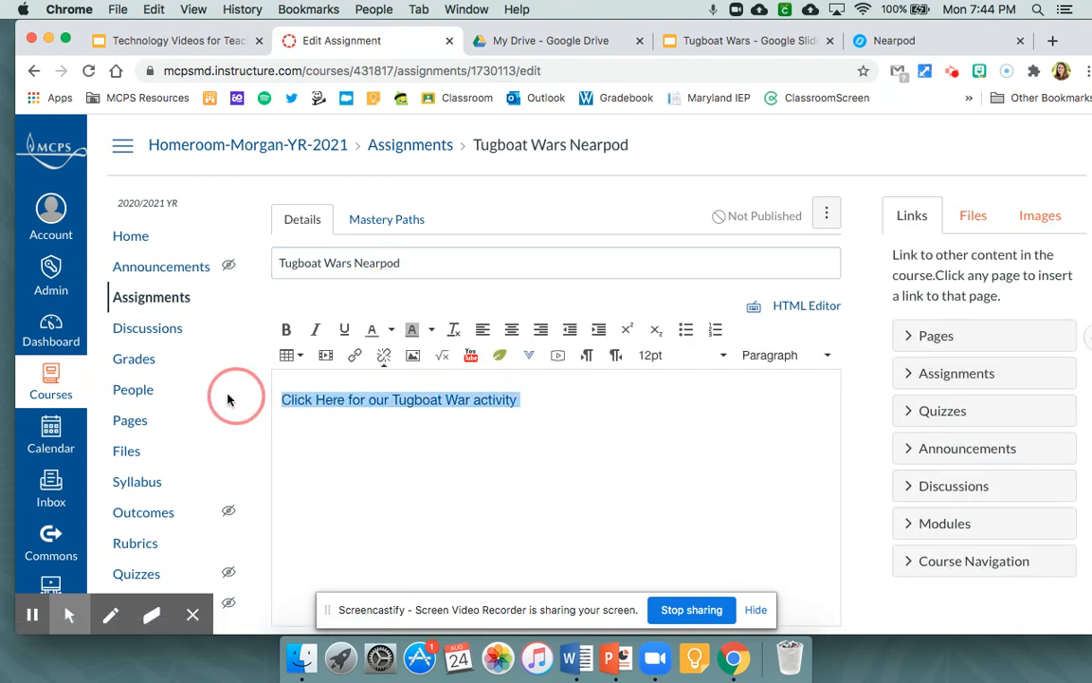
{"action": "key", "text": "BackSpace"}
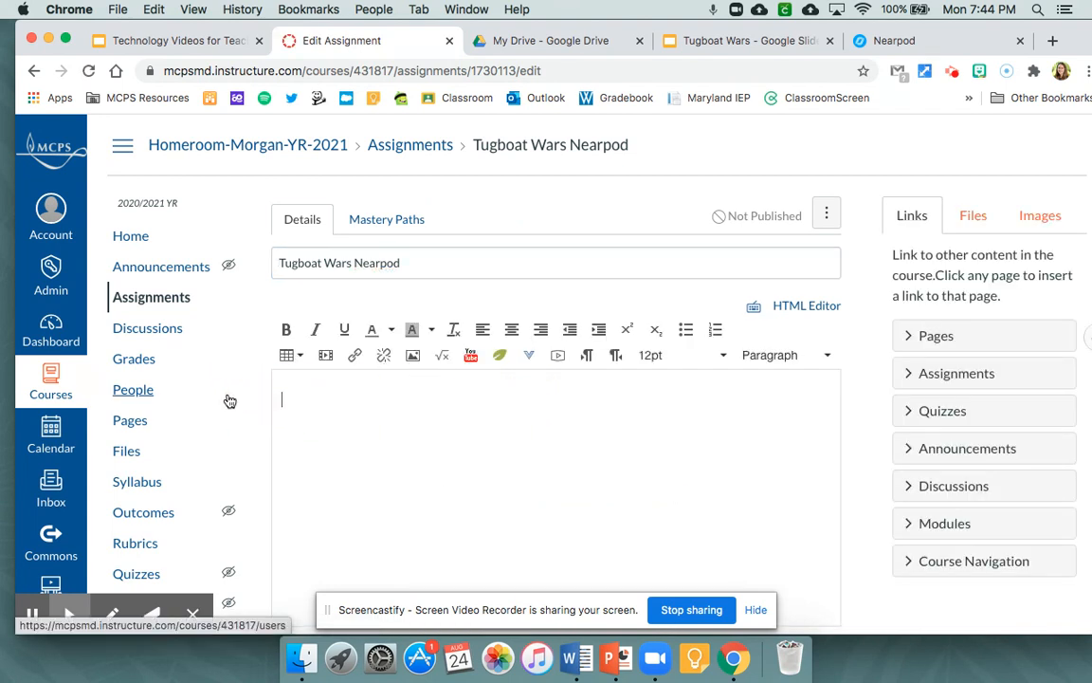
- Paste the copied Nearpod embed code into the description's HTML source and return to the rich content view
{"action": "left_click", "coordinate": [797, 312]}
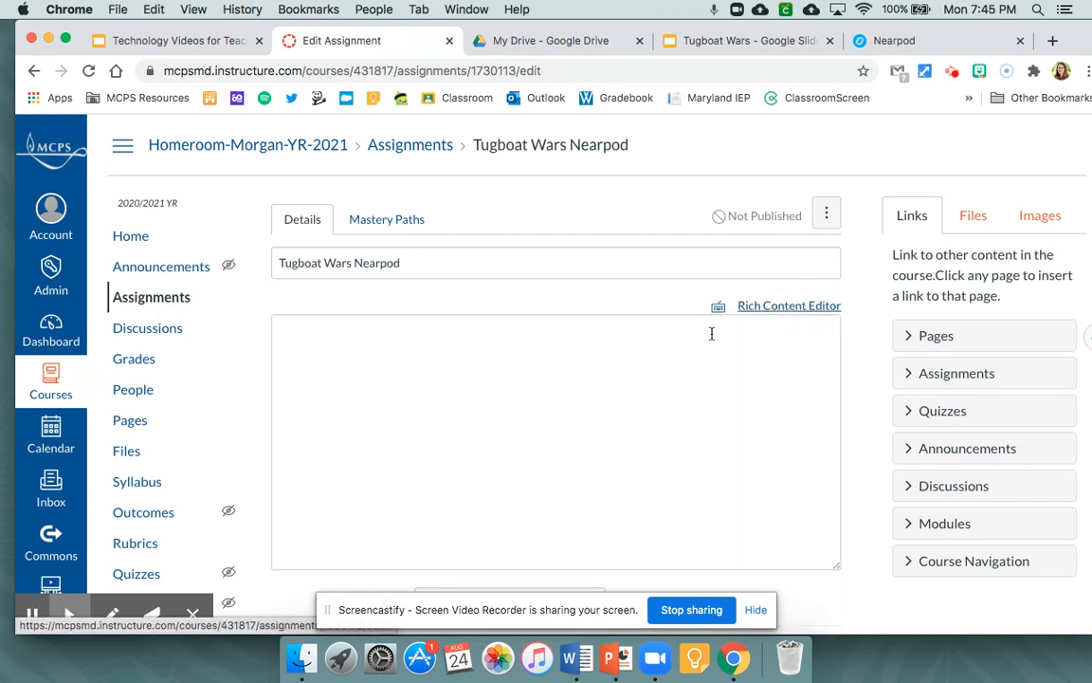
{"action": "left_click", "coordinate": [653, 342]}
{"action": "key", "text": "super+v"}
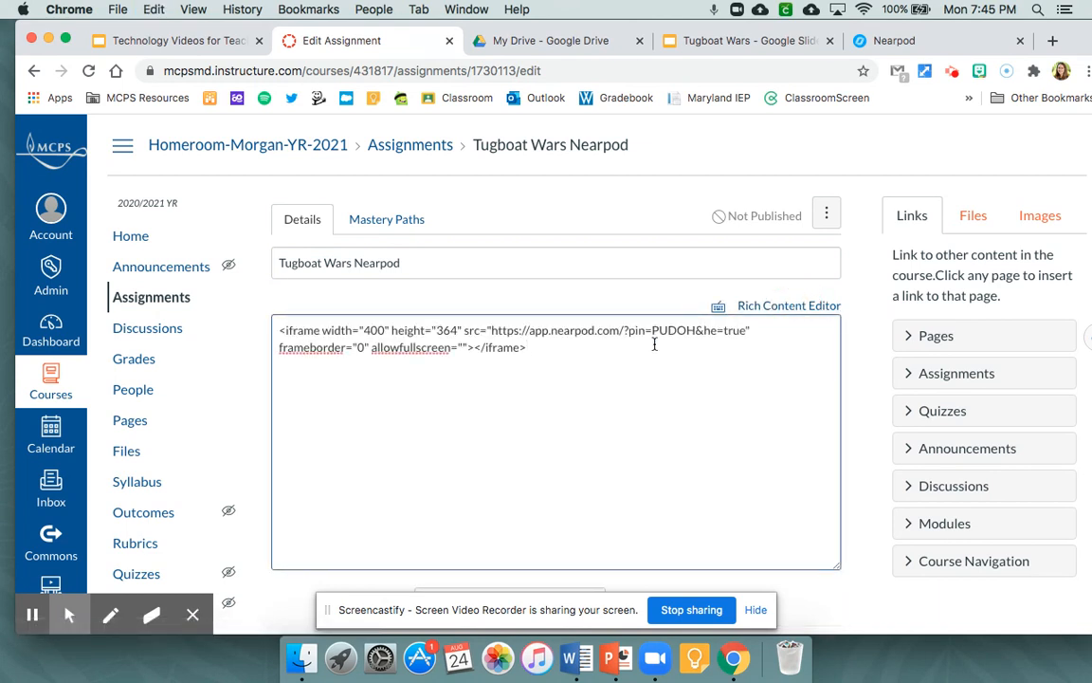
{"action": "left_click", "coordinate": [786, 310]}
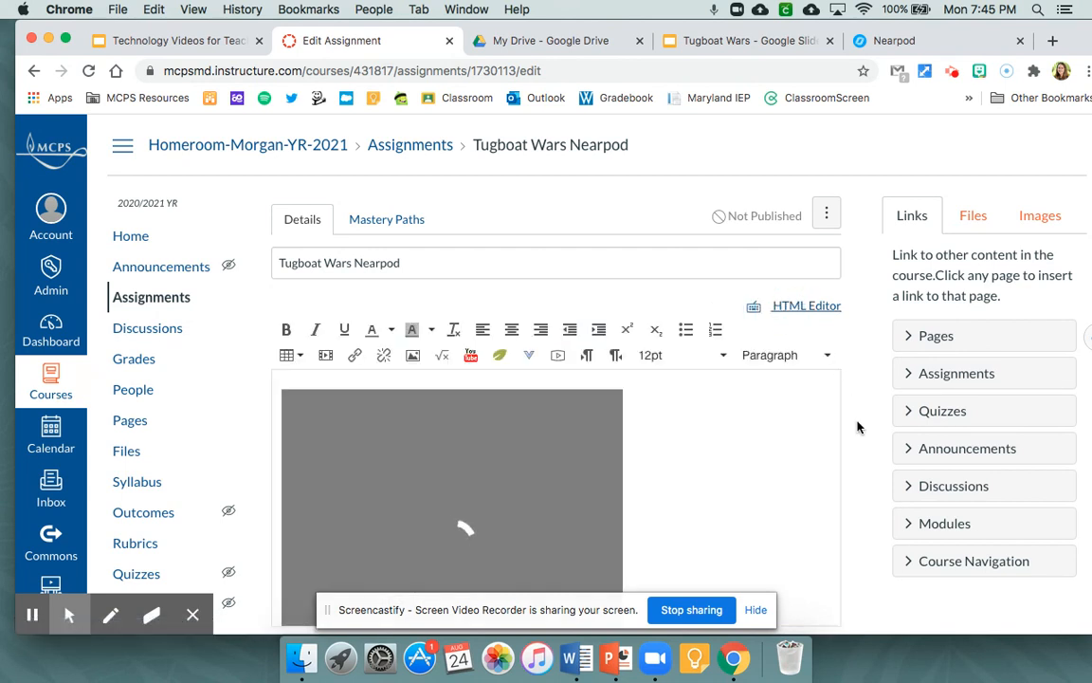
- Save the assignment with the embedded lesson without publishing it
{"action": "scroll", "coordinate": [857, 426], "scroll_direction": "down", "scroll_amount": 3}
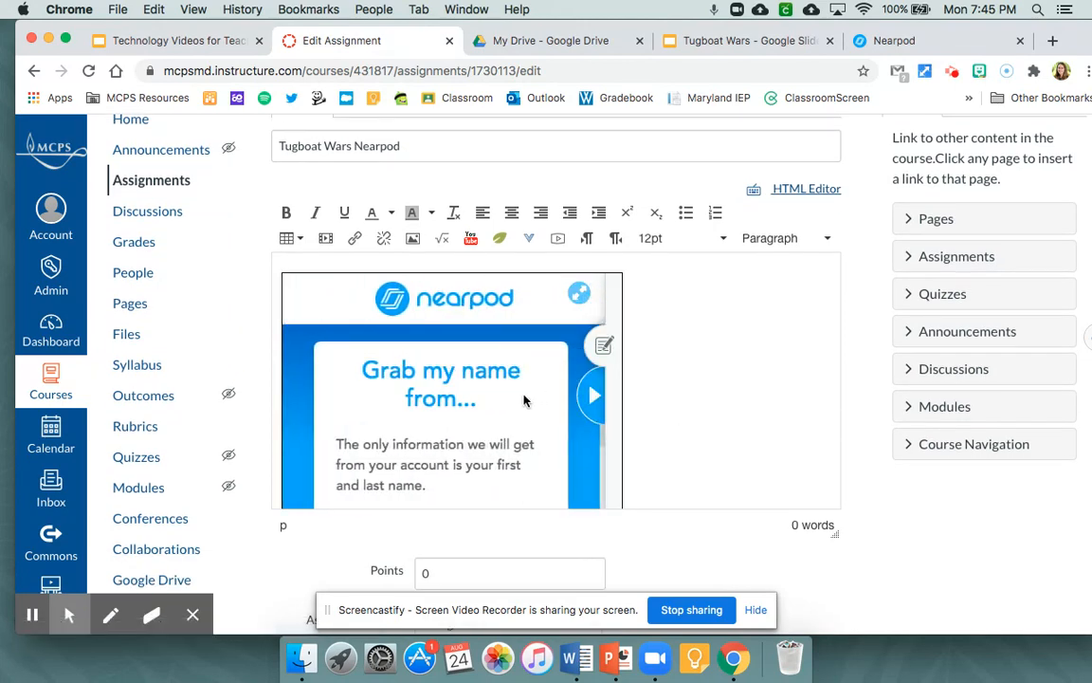
{"action": "scroll", "coordinate": [863, 423], "scroll_direction": "down", "scroll_amount": 10}
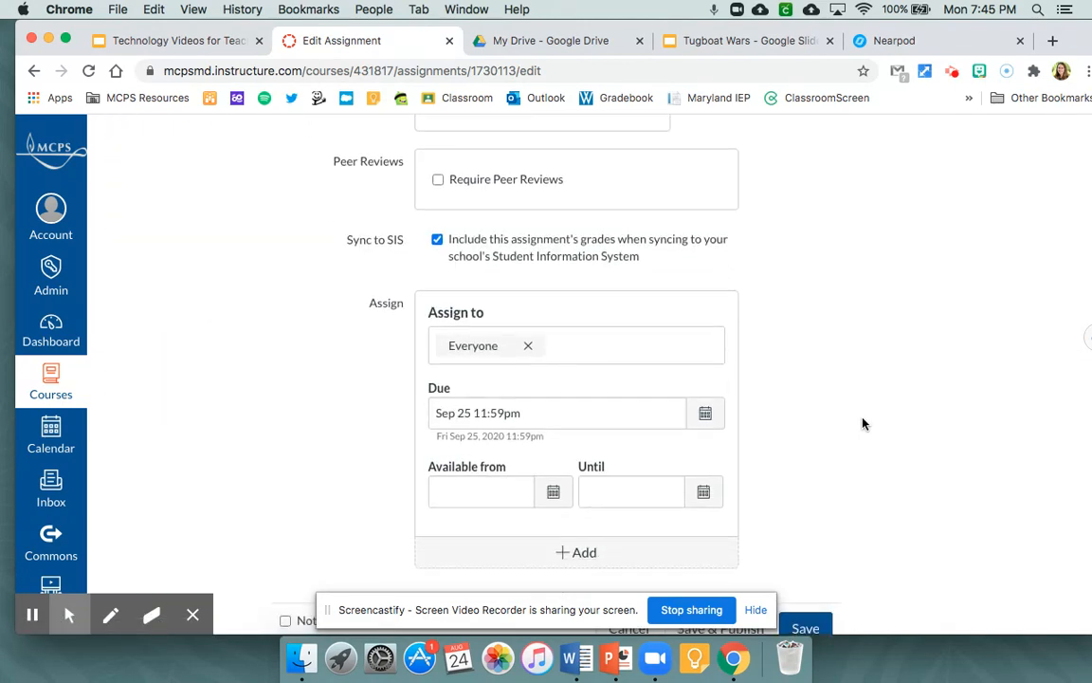
{"action": "left_click", "coordinate": [806, 570]}
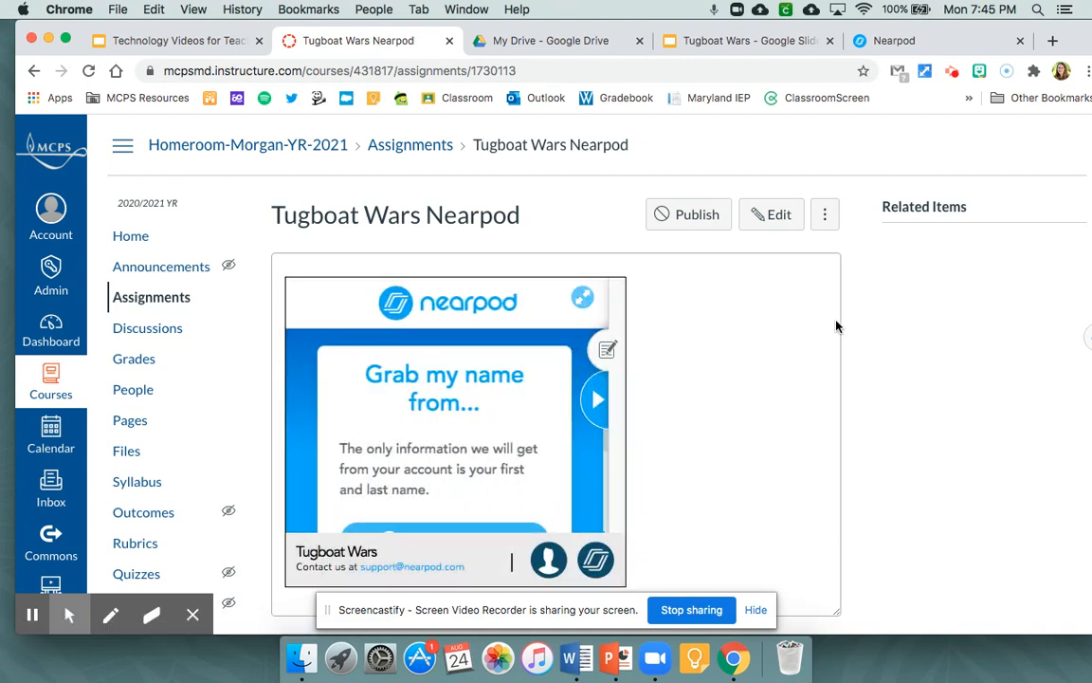
- Join the embedded Nearpod lesson by logging in with Google and confirming the account
{"action": "scroll", "coordinate": [513, 428], "scroll_direction": "down", "scroll_amount": 3}
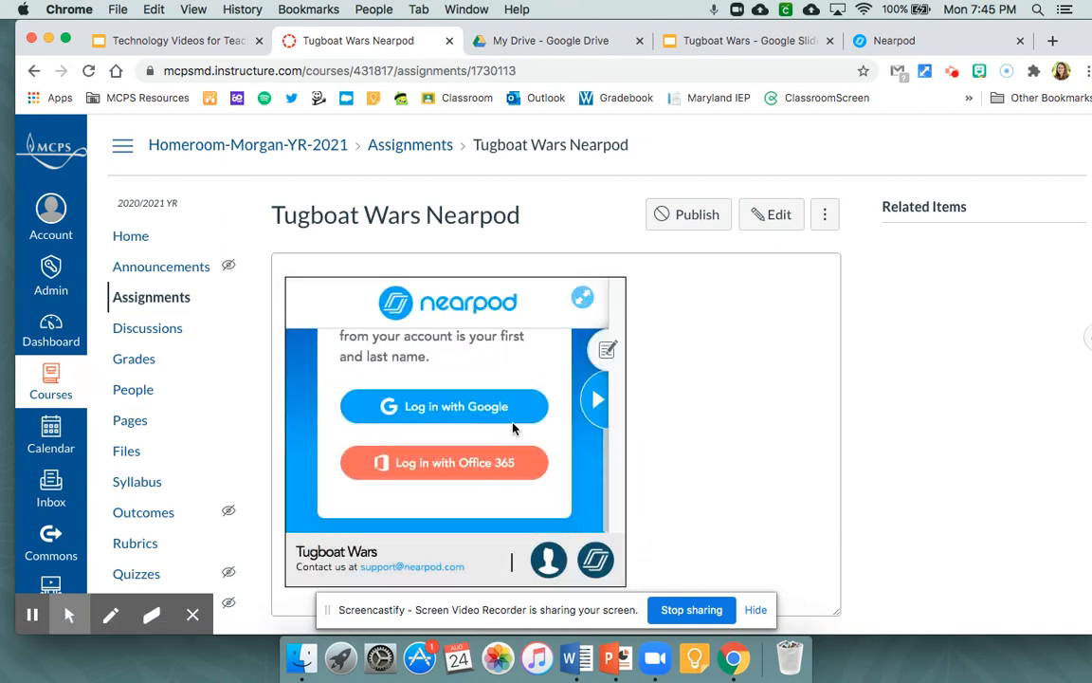
{"action": "scroll", "coordinate": [513, 428], "scroll_direction": "up", "scroll_amount": 3}
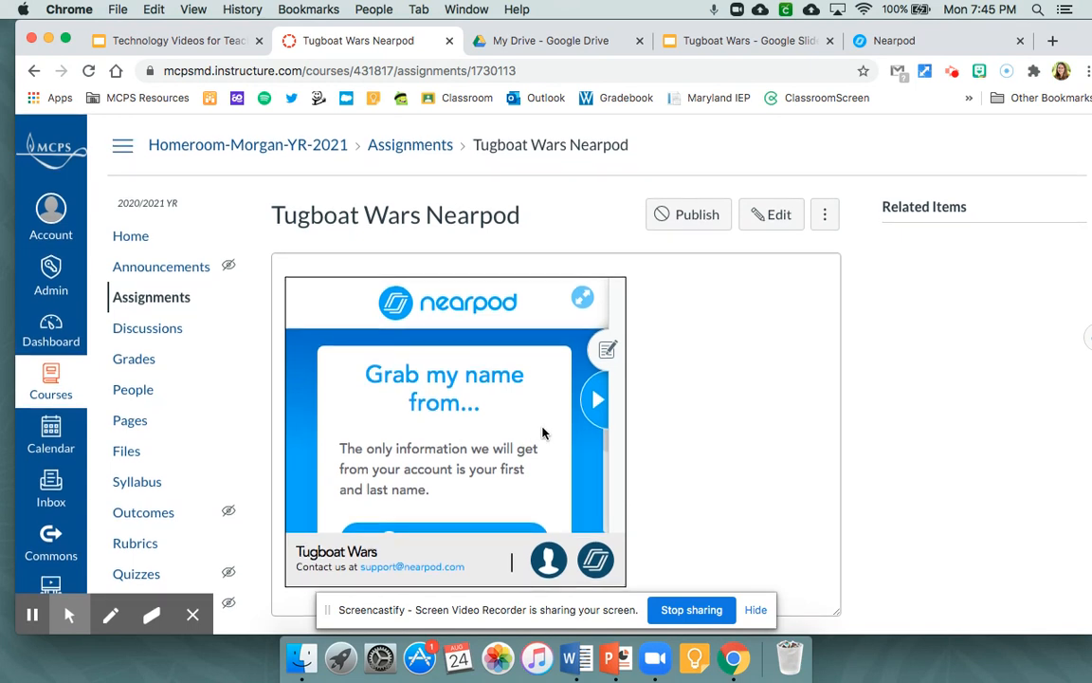
{"action": "scroll", "coordinate": [544, 433], "scroll_direction": "down", "scroll_amount": 1}
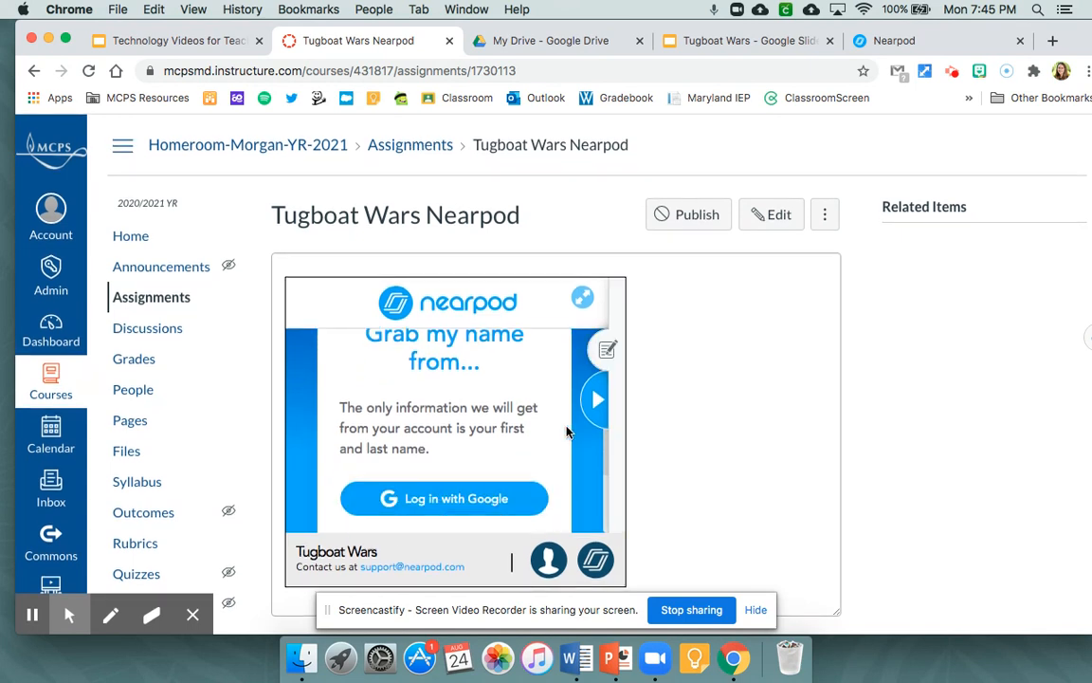
{"action": "left_click", "coordinate": [583, 302]}
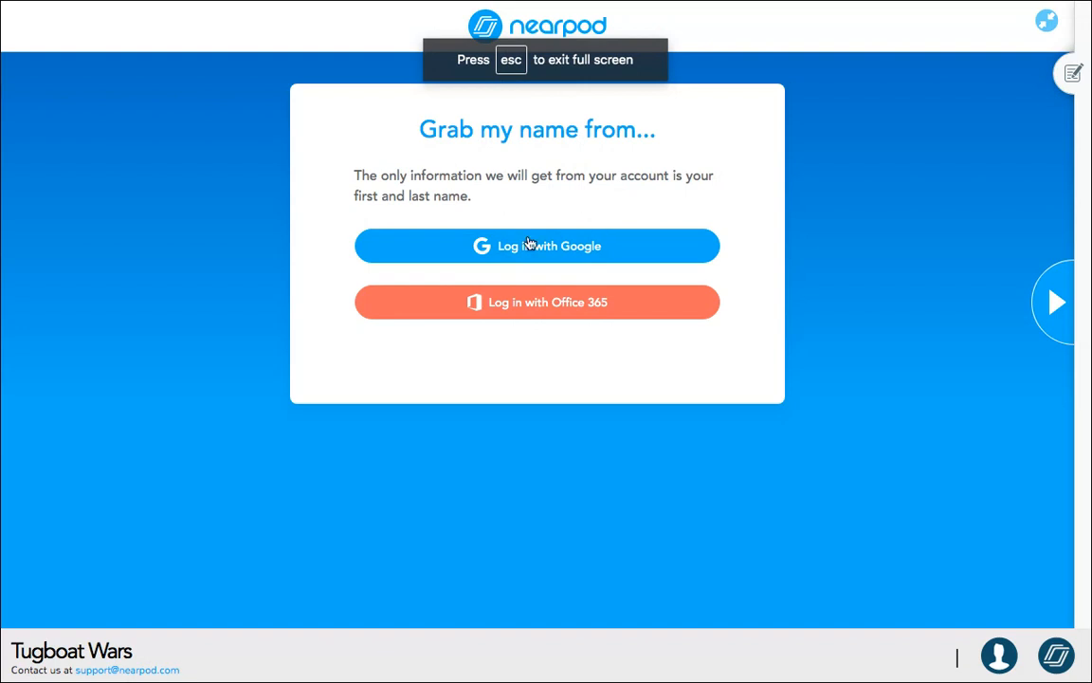
{"action": "key", "text": "Escape"}
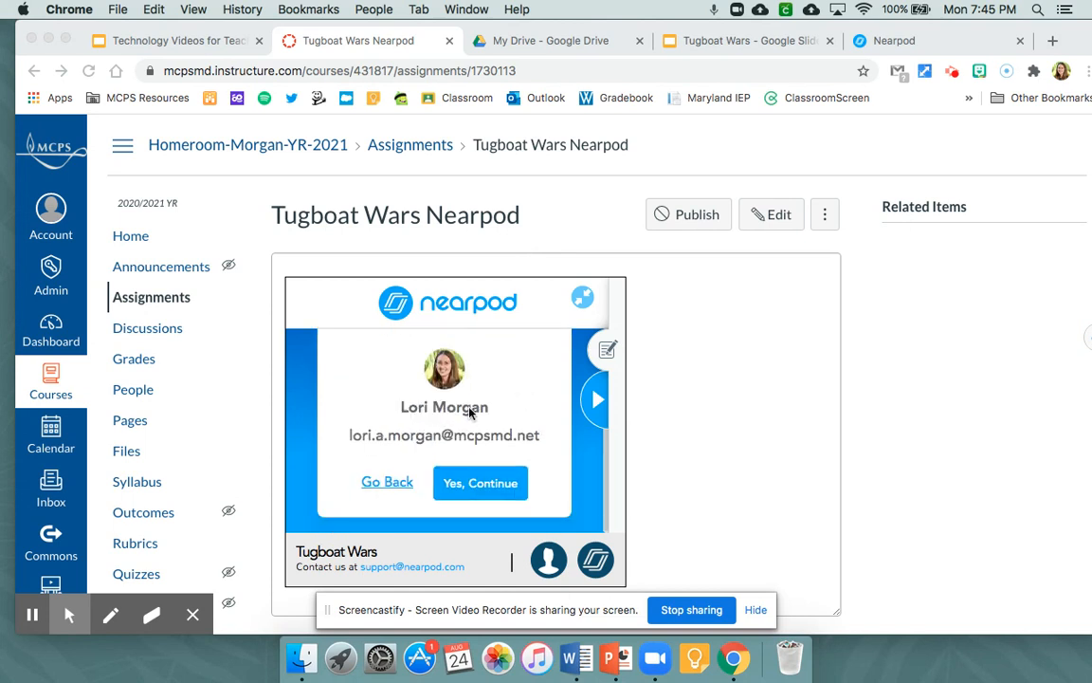
{"action": "left_click", "coordinate": [466, 486]}
{"action": "left_click", "coordinate": [485, 485]}
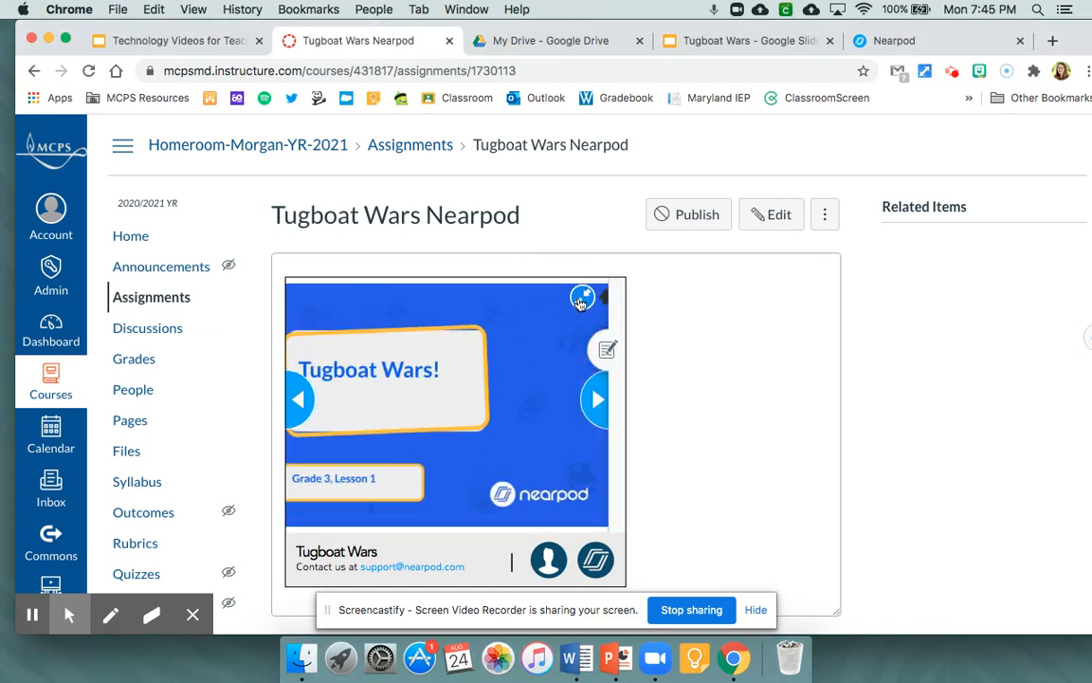
- View the embedded lesson full screen, advance to the Tugboat Wars video and play it briefly before pausing
{"action": "left_click", "coordinate": [582, 297]}
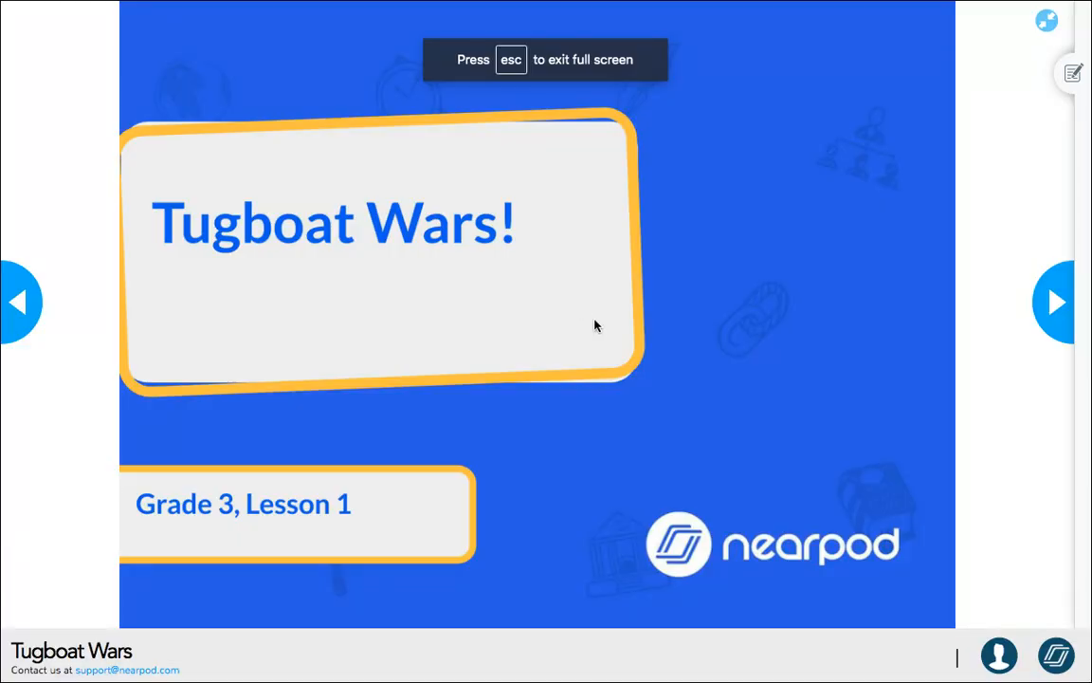
{"action": "left_click", "coordinate": [1057, 303]}
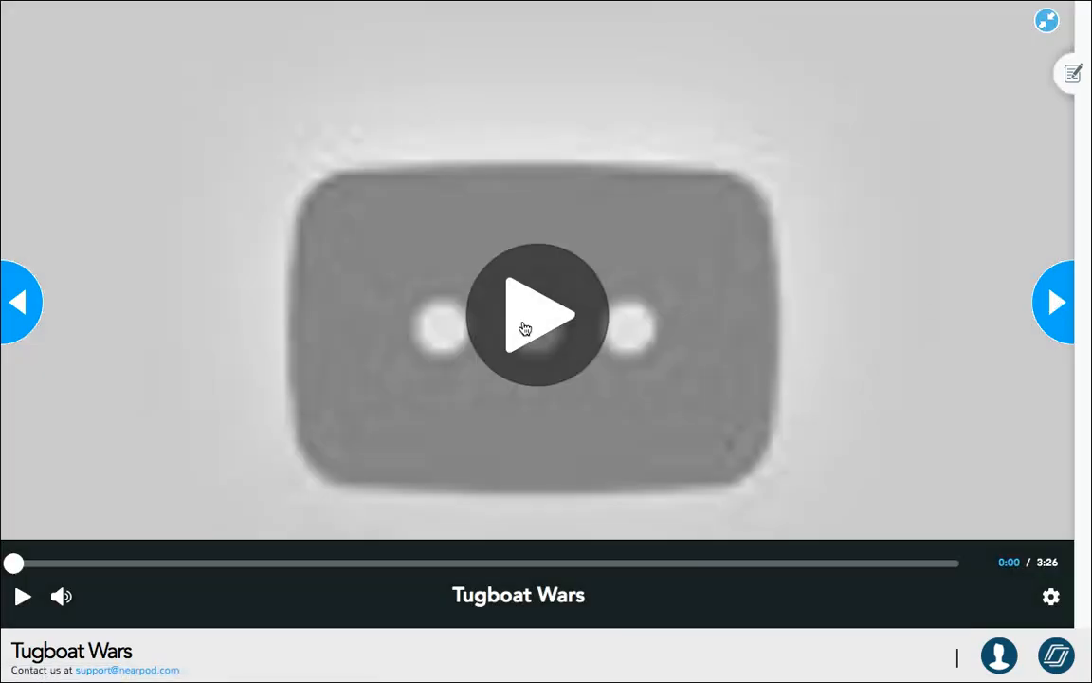
{"action": "left_click", "coordinate": [524, 325]}
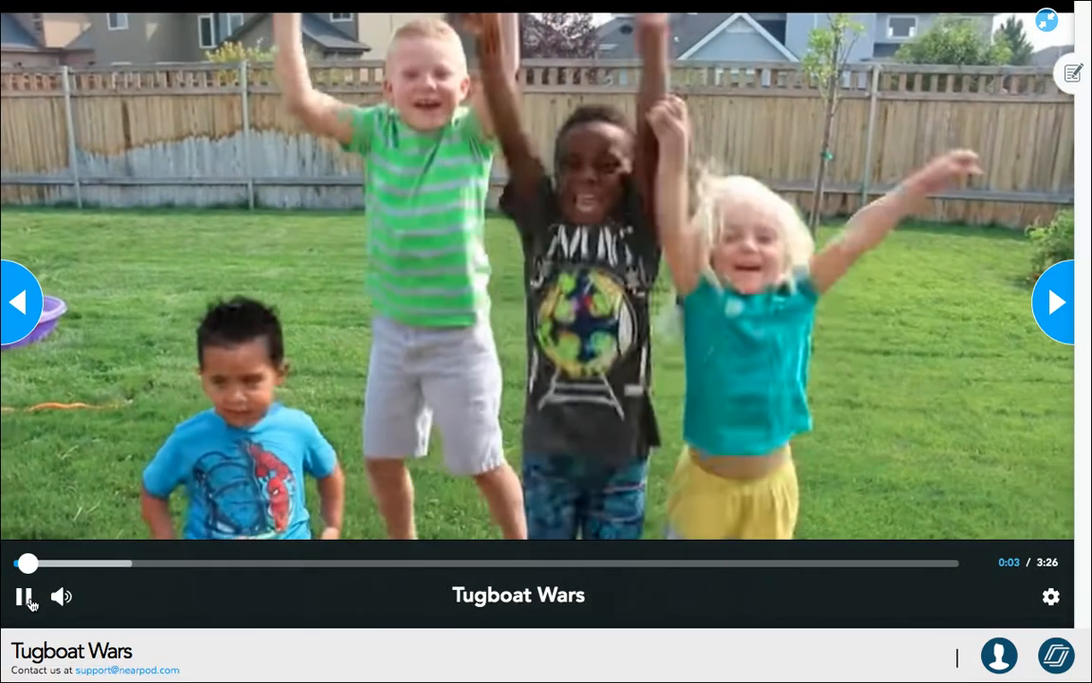
{"action": "left_click", "coordinate": [26, 599]}
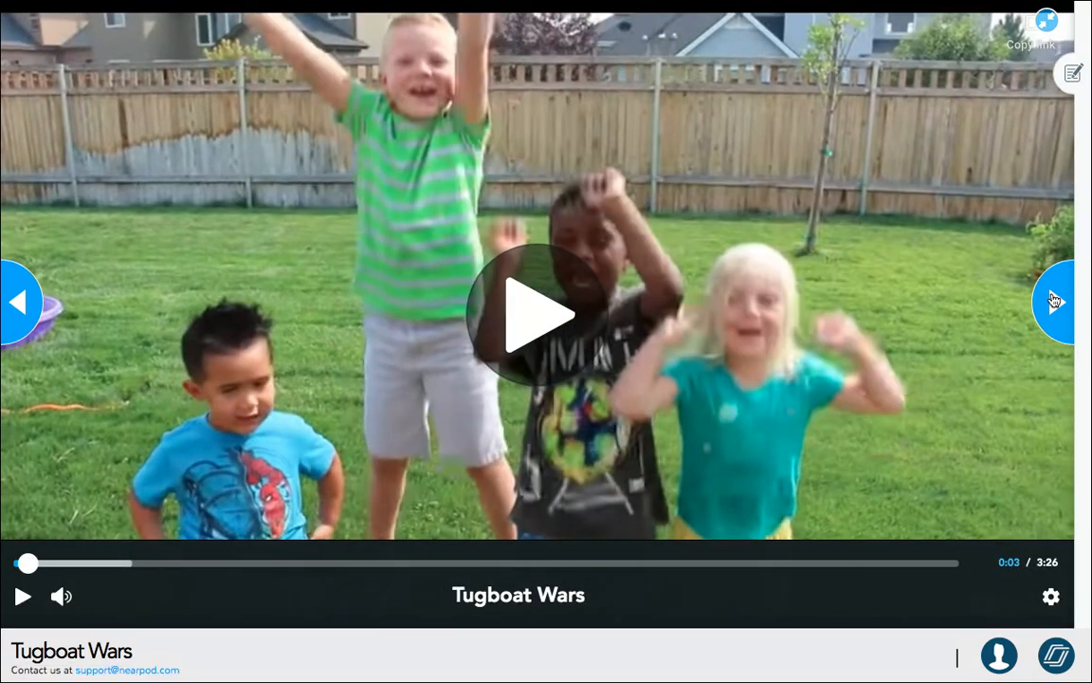
- Advance to the collaboration board about forces and post "I noticed that the side with more force always won."
{"action": "left_click", "coordinate": [1053, 301]}
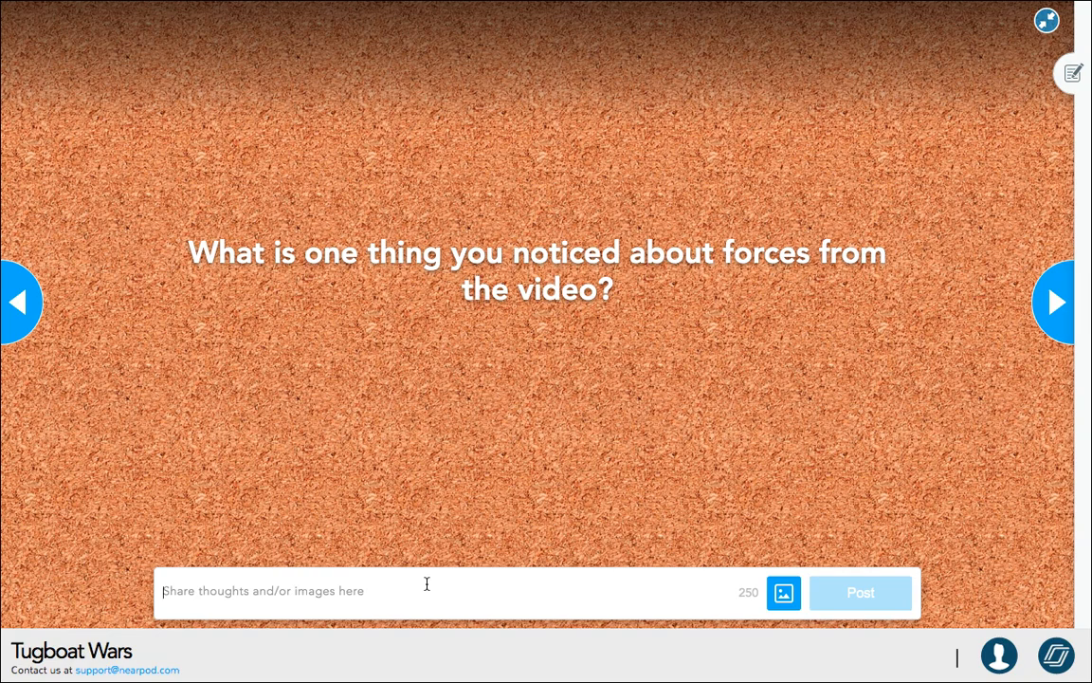
{"action": "type", "text": "I notice"}
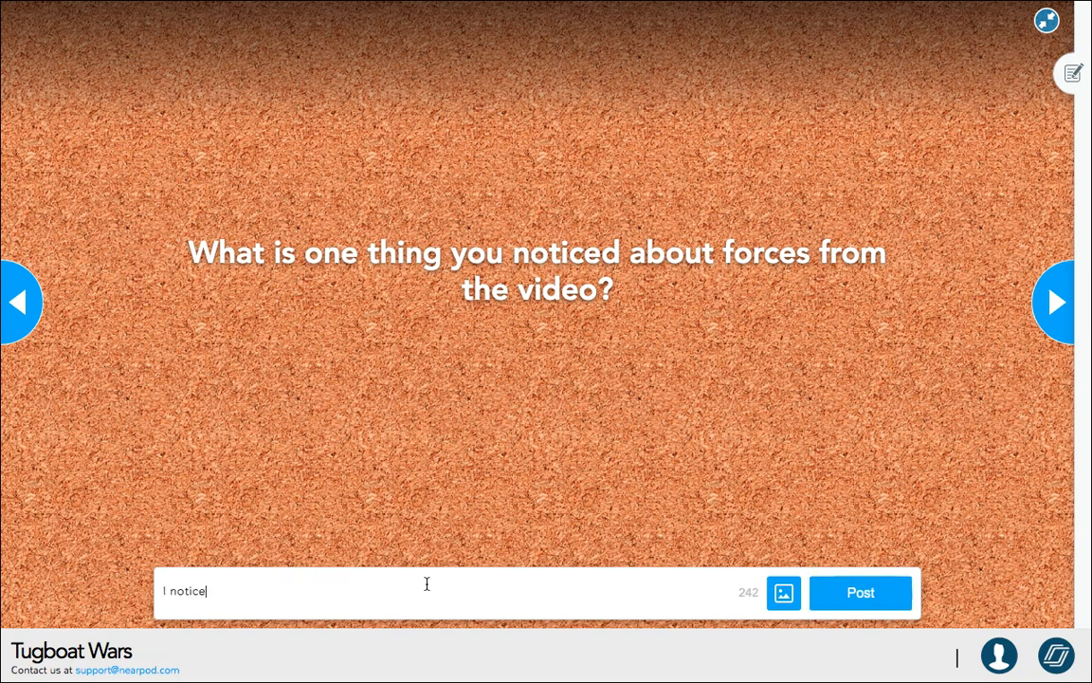
{"action": "type", "text": "d that the side wit"}
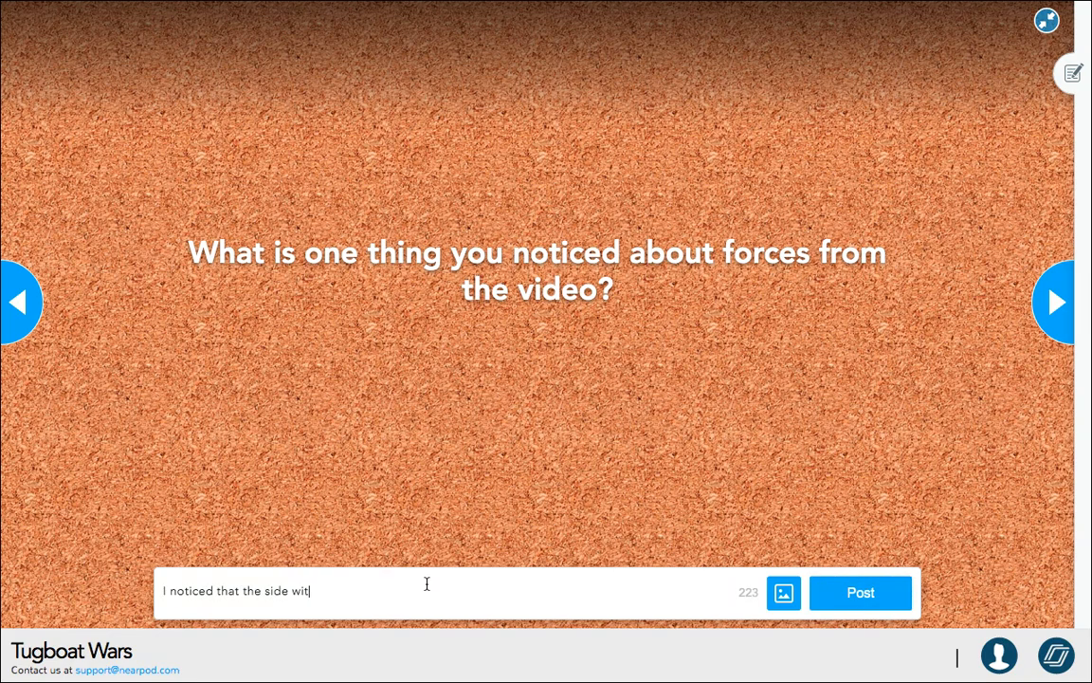
{"action": "type", "text": "h more force always won."}
{"action": "left_click", "coordinate": [839, 595]}
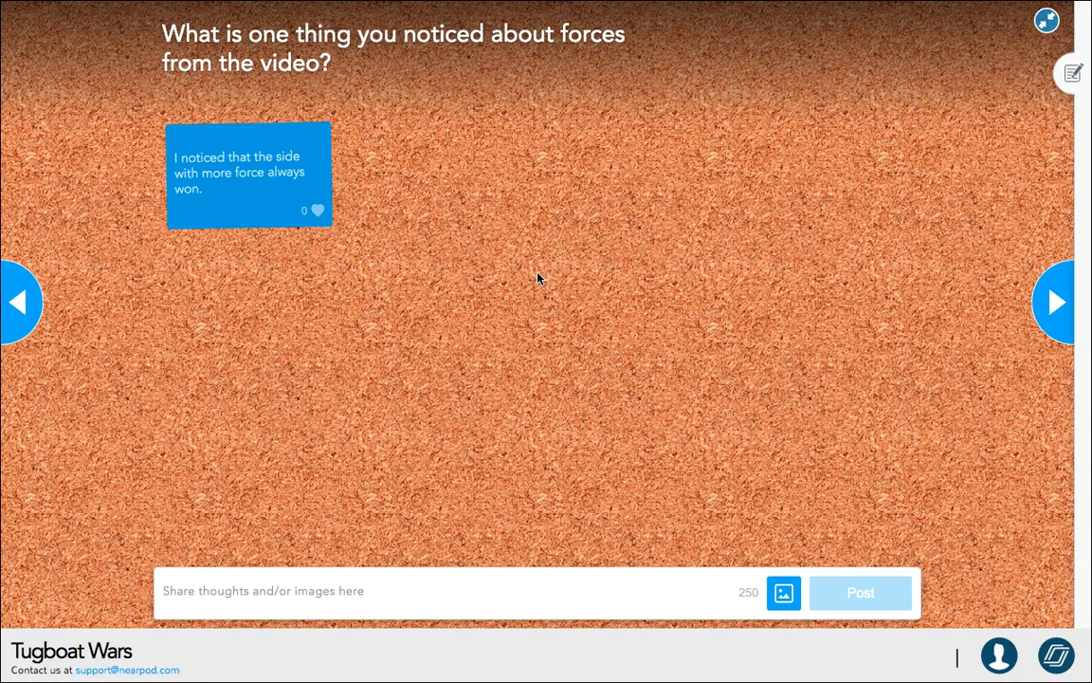
- Page through the lesson past the "What is a force?" and "Tugboat Wars!" story slides
{"action": "left_click", "coordinate": [1054, 305]}
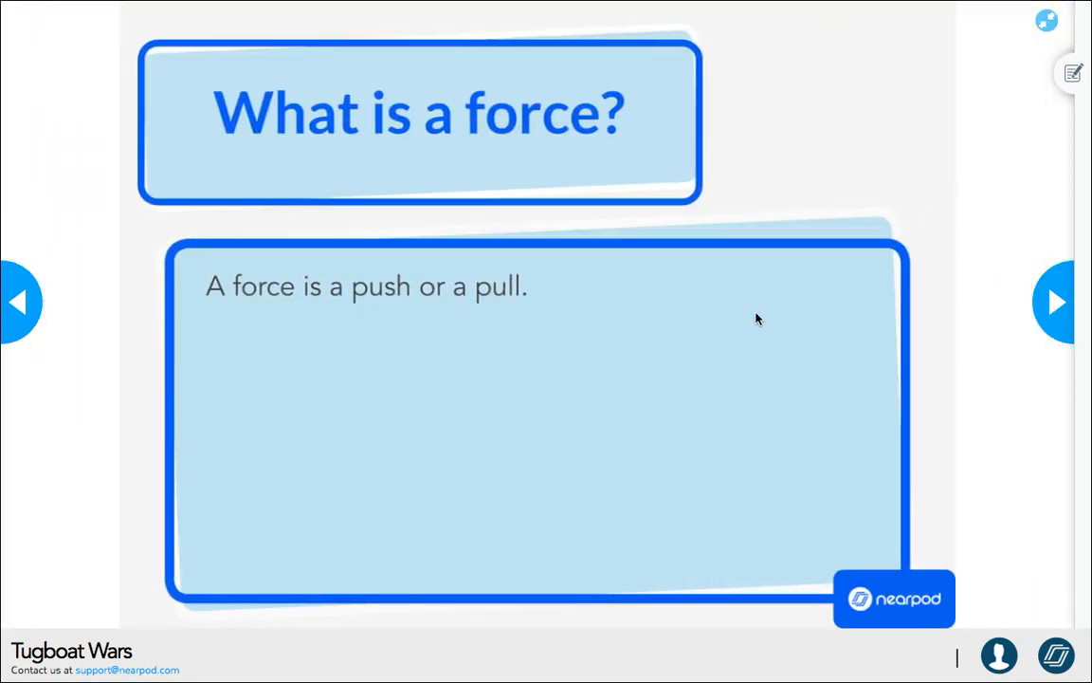
{"action": "left_click", "coordinate": [1056, 303]}
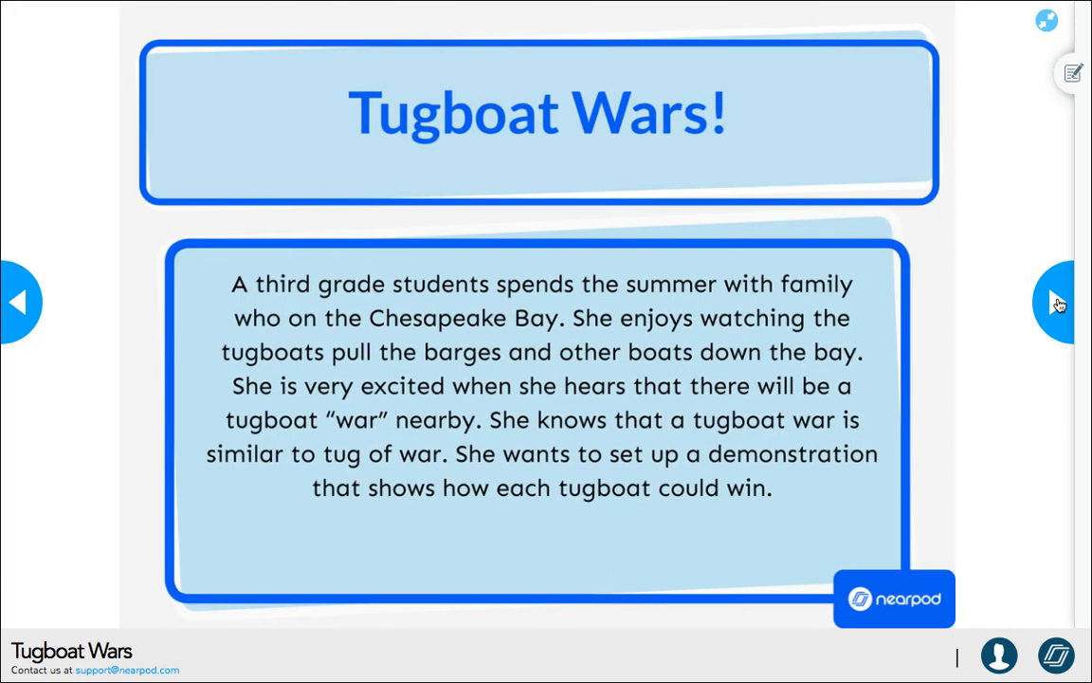
{"action": "left_click", "coordinate": [1058, 306]}
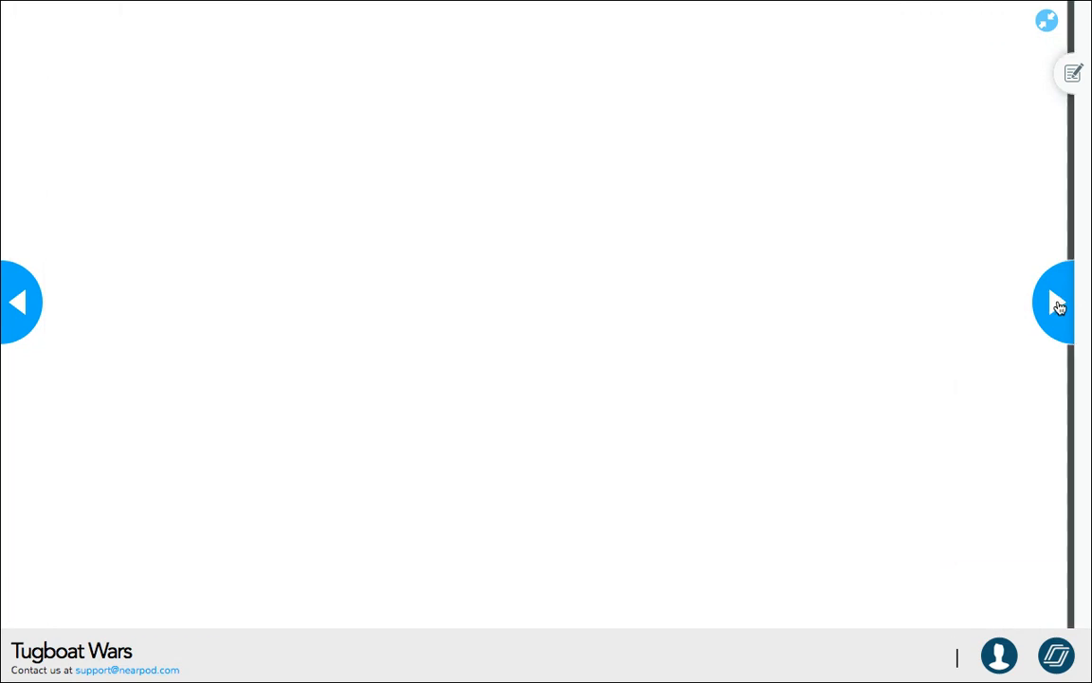
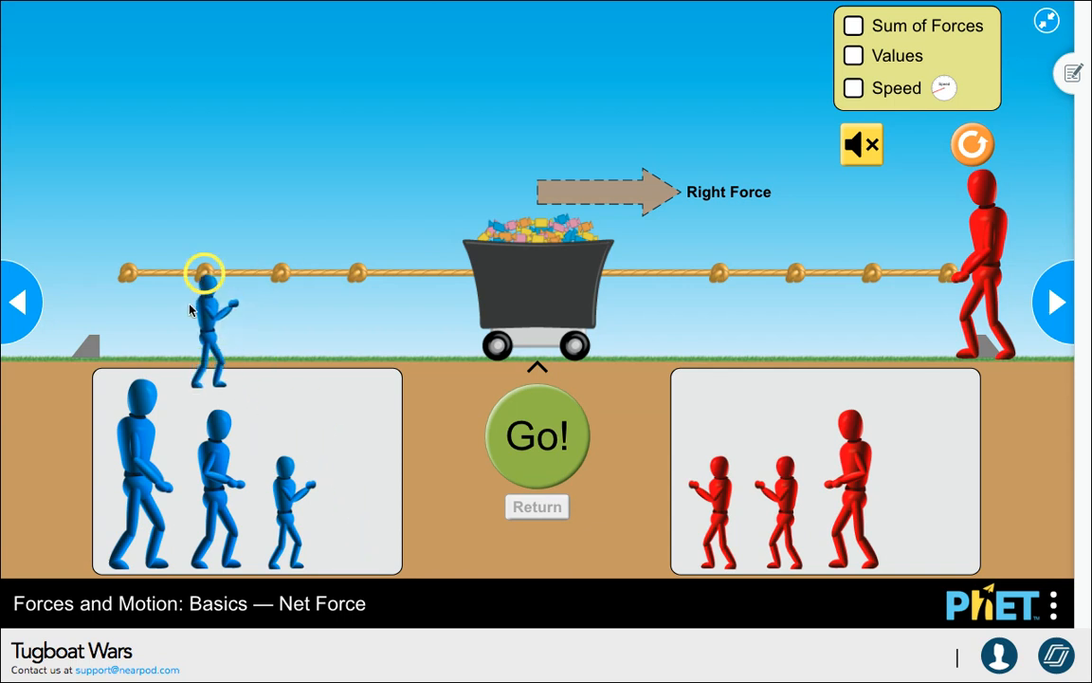
- Run the Net Force tug-of-war simulation with one blue and one red puller, and advance the lesson
{"action": "left_click", "coordinate": [512, 431]}
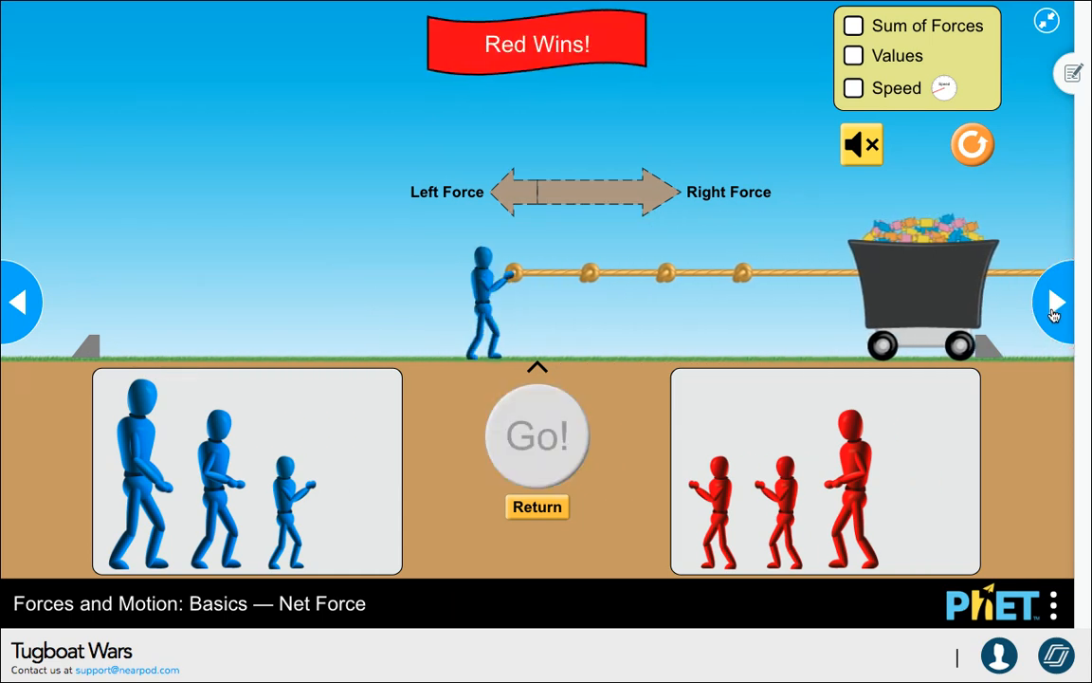
{"action": "left_click", "coordinate": [1053, 311]}
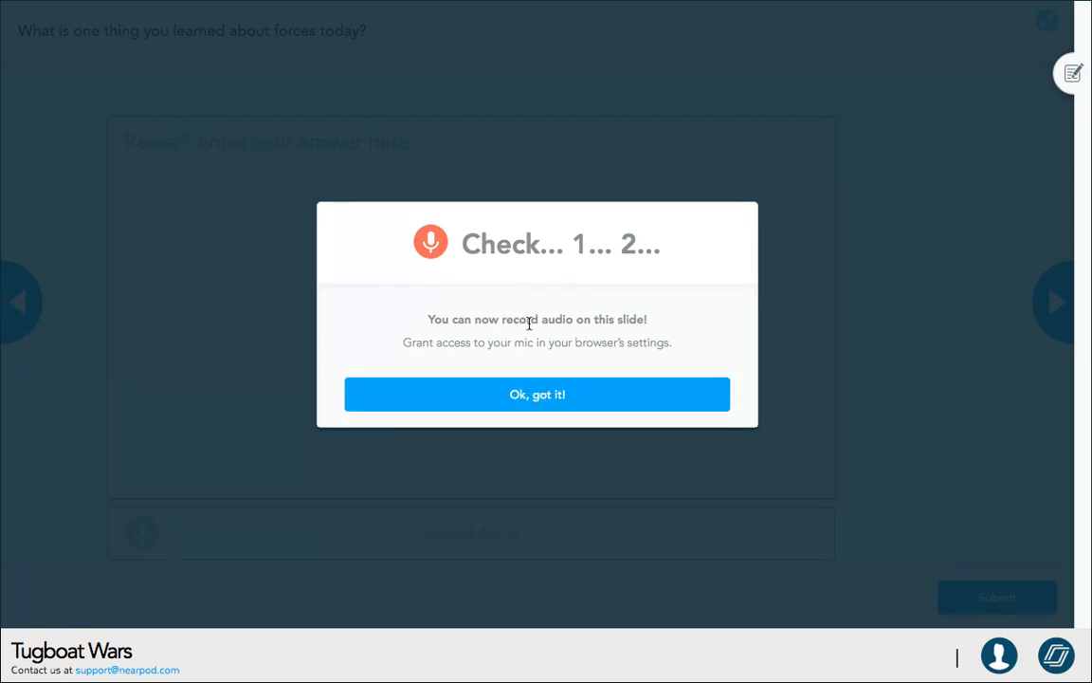
- Dismiss the audio-recording notice on the open-ended question about forces and exit the full screen view
{"action": "left_click", "coordinate": [535, 402]}
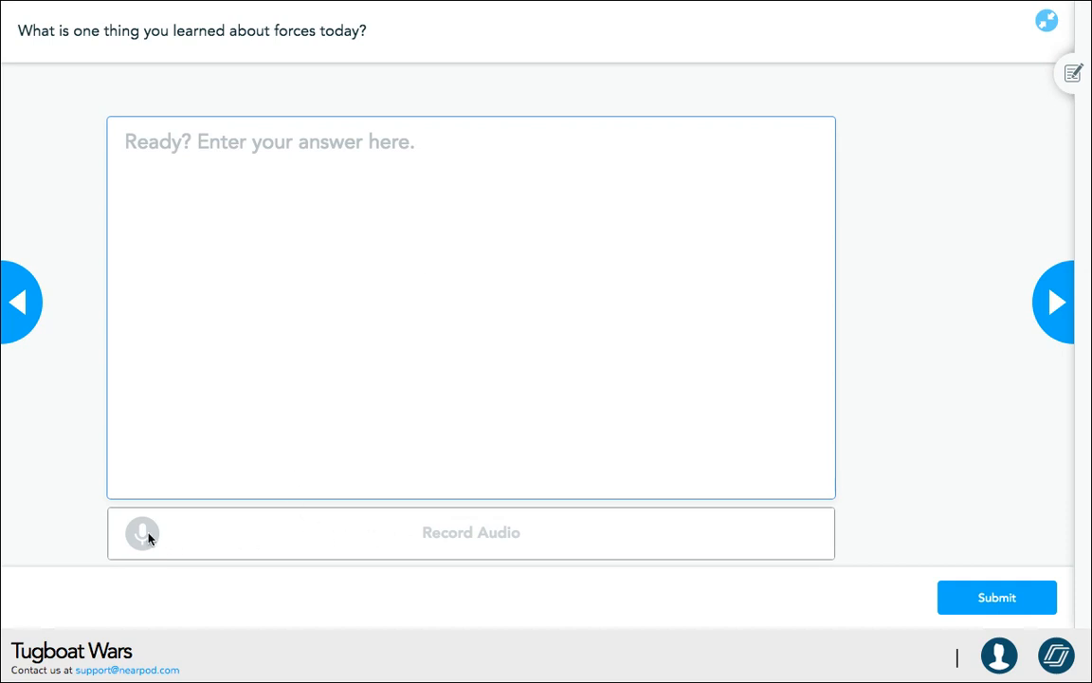
{"action": "left_click", "coordinate": [1042, 28]}
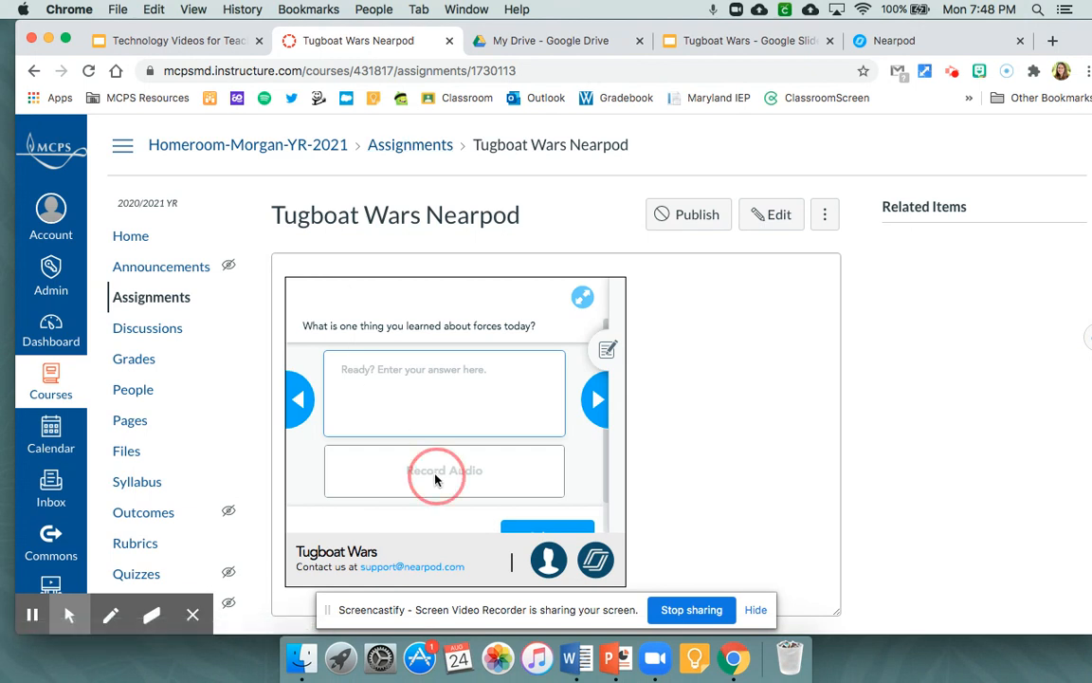
{"action": "left_click", "coordinate": [415, 464]}
{"action": "scroll", "coordinate": [443, 476], "scroll_direction": "down", "scroll_amount": 2}
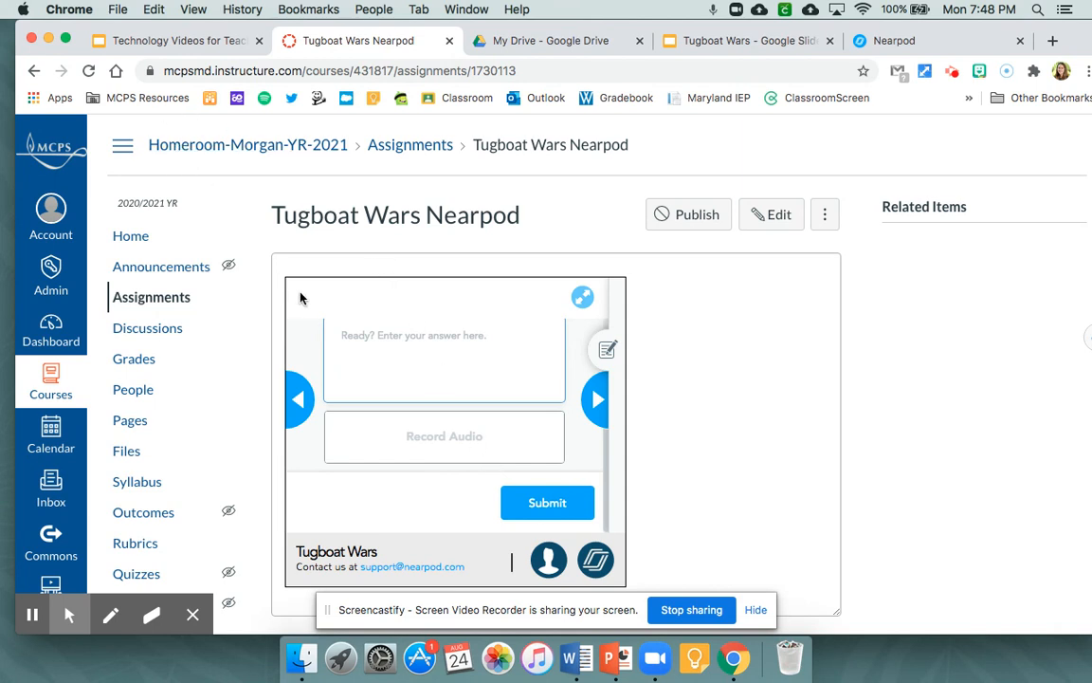
{"action": "scroll", "coordinate": [418, 369], "scroll_direction": "up", "scroll_amount": 2}
- Answer the open-ended question about forces with "I learned that forces move objects." and submit it
{"action": "left_click", "coordinate": [412, 380]}
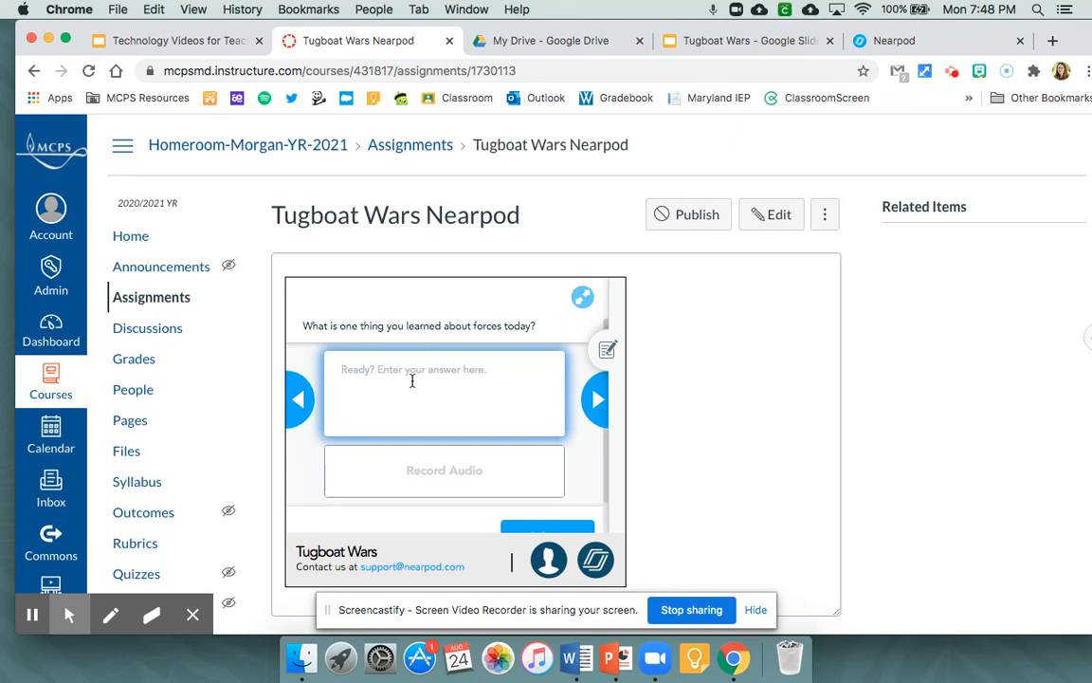
{"action": "type", "text": "I learne"}
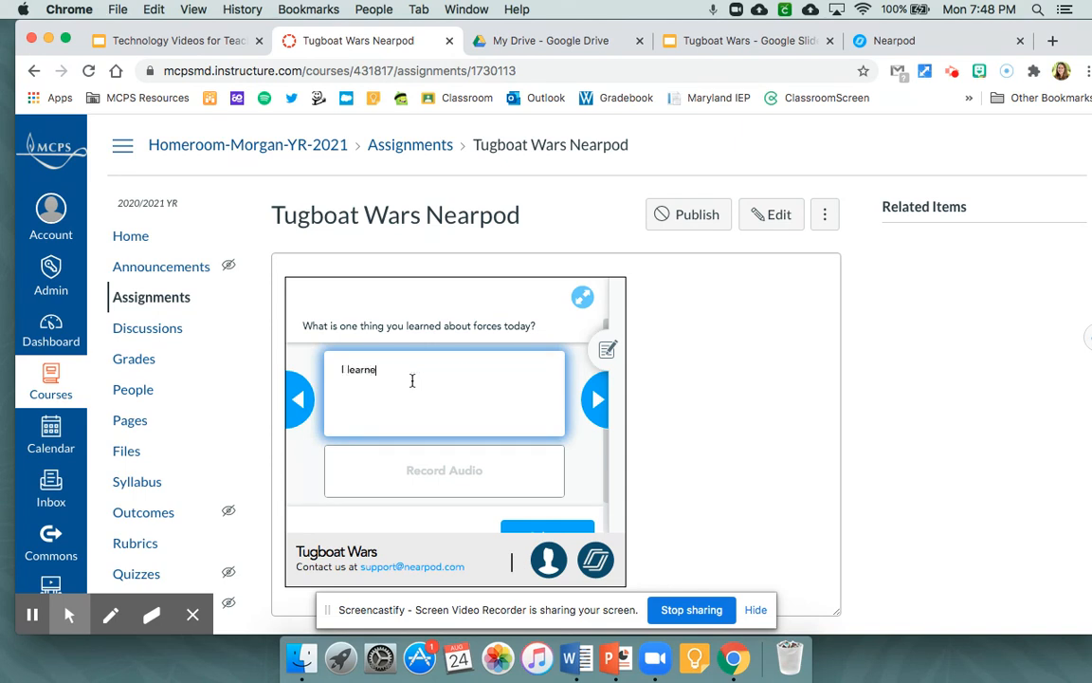
{"action": "type", "text": "d that forces move obke"}
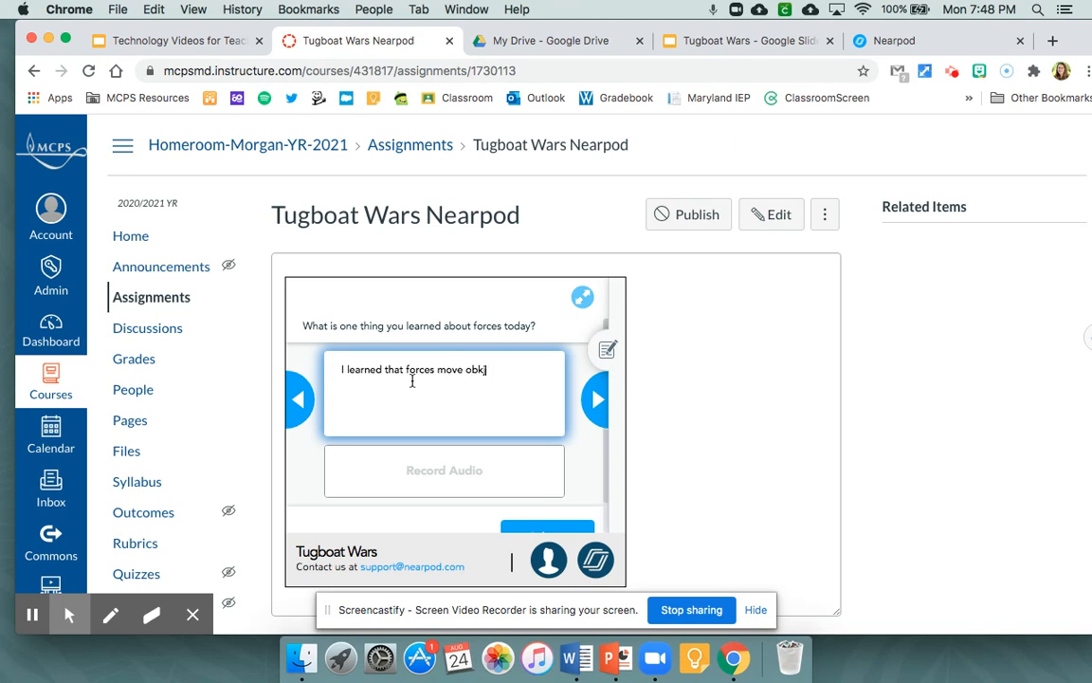
{"action": "key", "text": "BackSpace"}
{"action": "type", "text": "jects."}
{"action": "scroll", "coordinate": [600, 451], "scroll_direction": "down", "scroll_amount": 1}
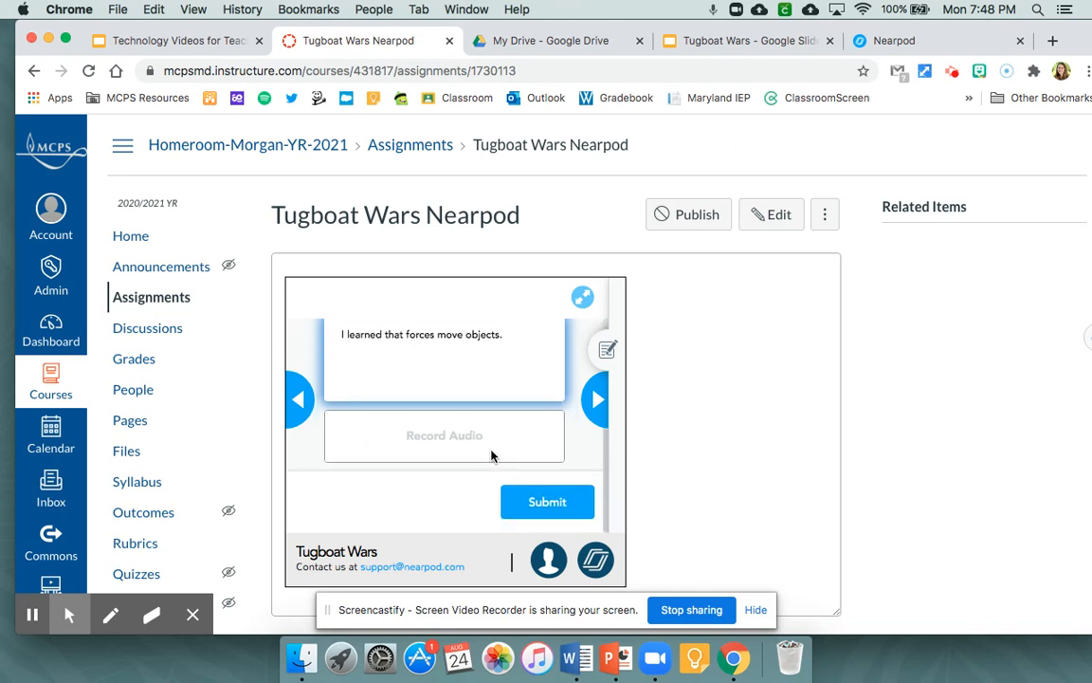
{"action": "left_click", "coordinate": [556, 511]}
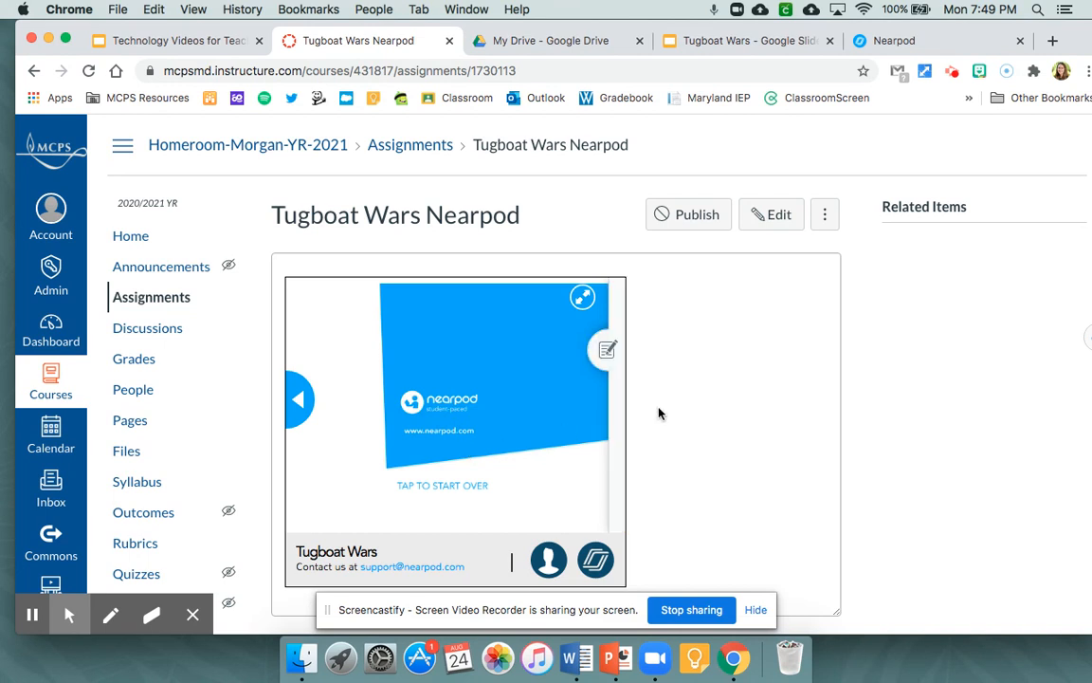
- Switch to the Nearpod library, close the lesson's sharing window and open the reports for the Tugboat Wars lesson
{"action": "left_click", "coordinate": [903, 49]}
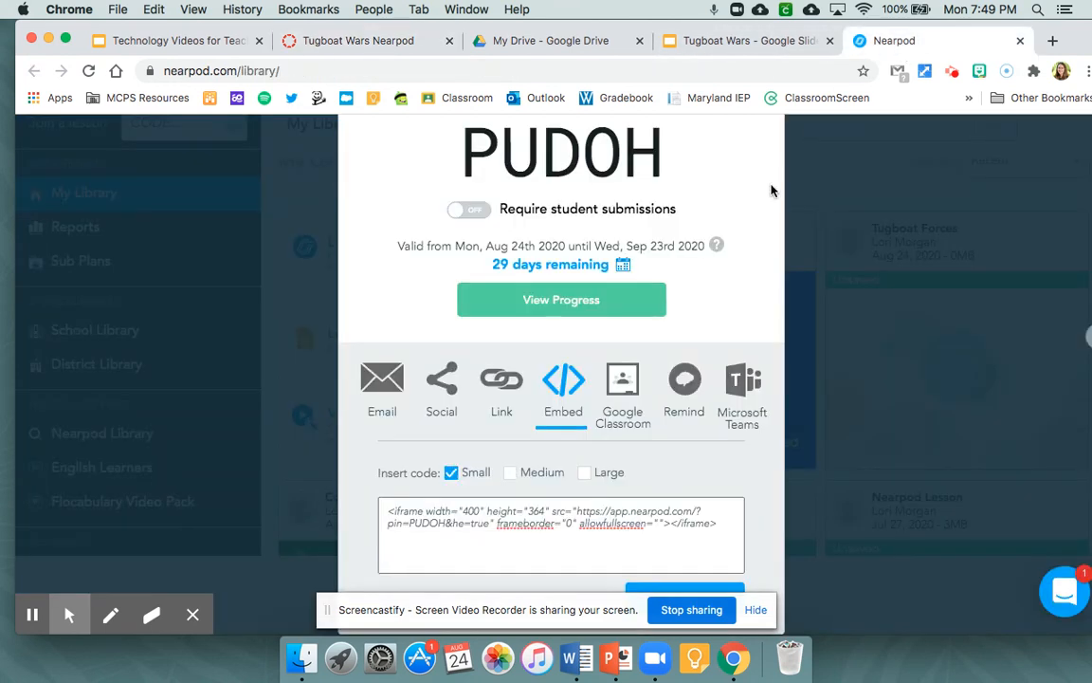
{"action": "scroll", "coordinate": [772, 190], "scroll_direction": "up", "scroll_amount": 2}
{"action": "left_click", "coordinate": [807, 128]}
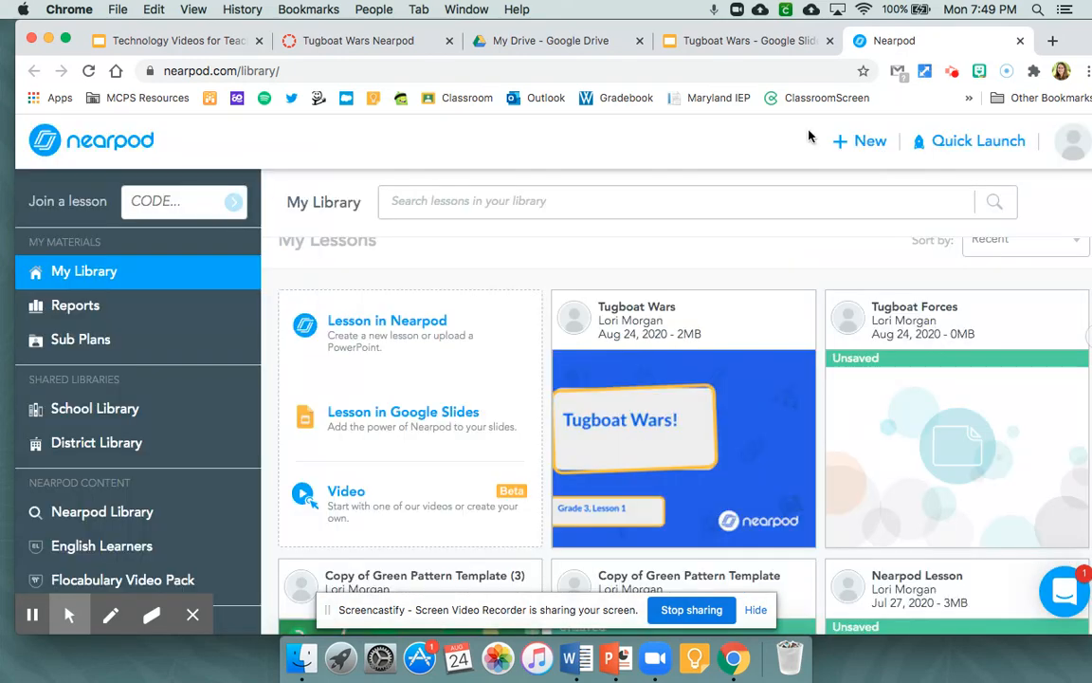
{"action": "mouse_move", "coordinate": [664, 322]}
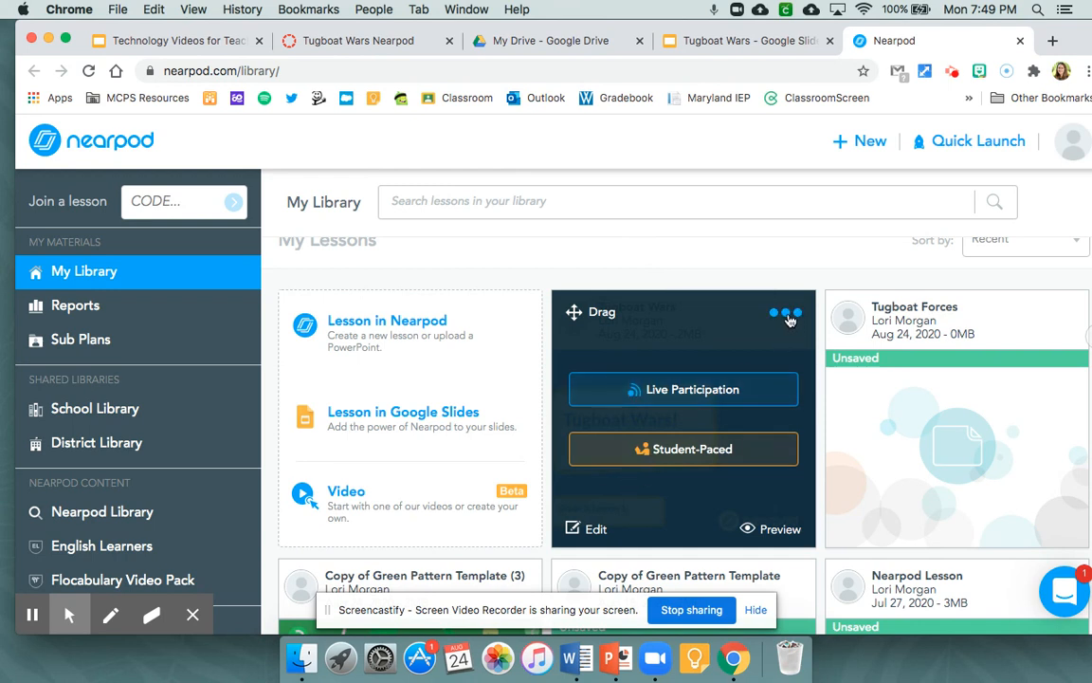
{"action": "left_click", "coordinate": [787, 314]}
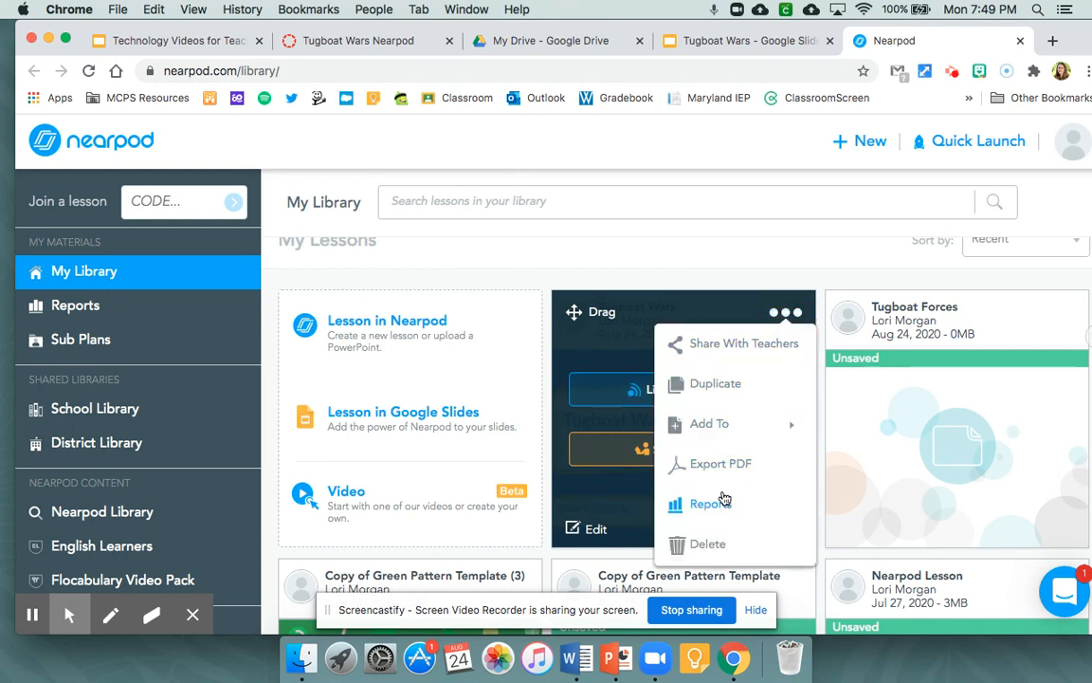
{"action": "left_click", "coordinate": [723, 503]}
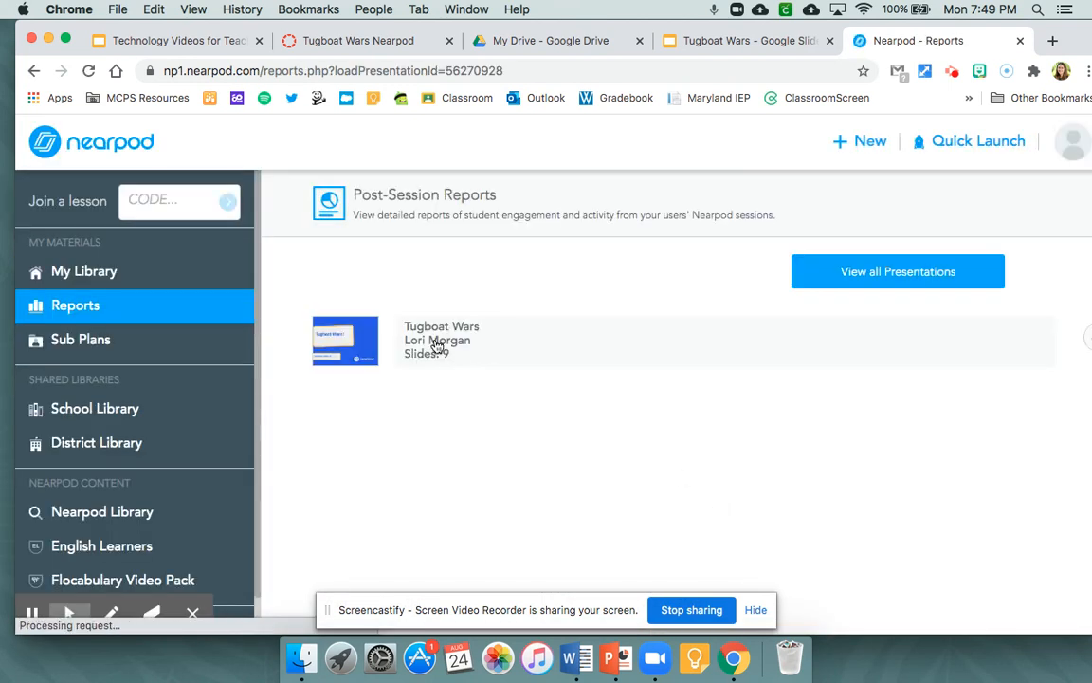
- Open the Tugboat Wars session report from 2020-8-24 7:43 pm and review its participation summary and student engagement details
{"action": "left_click", "coordinate": [438, 343]}
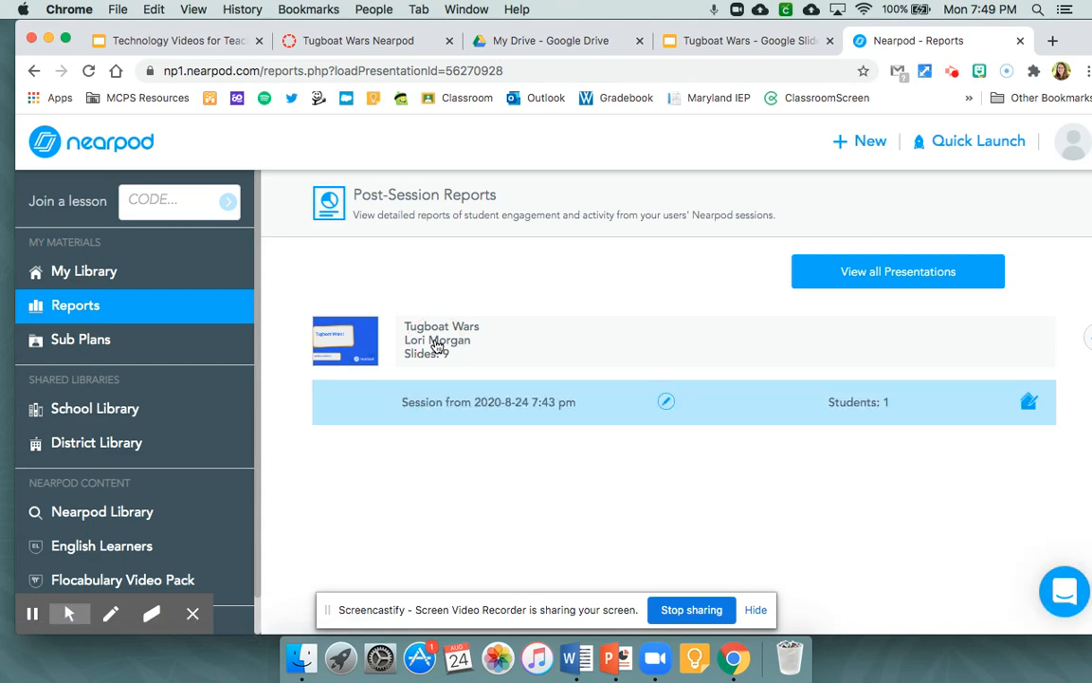
{"action": "left_click", "coordinate": [504, 412]}
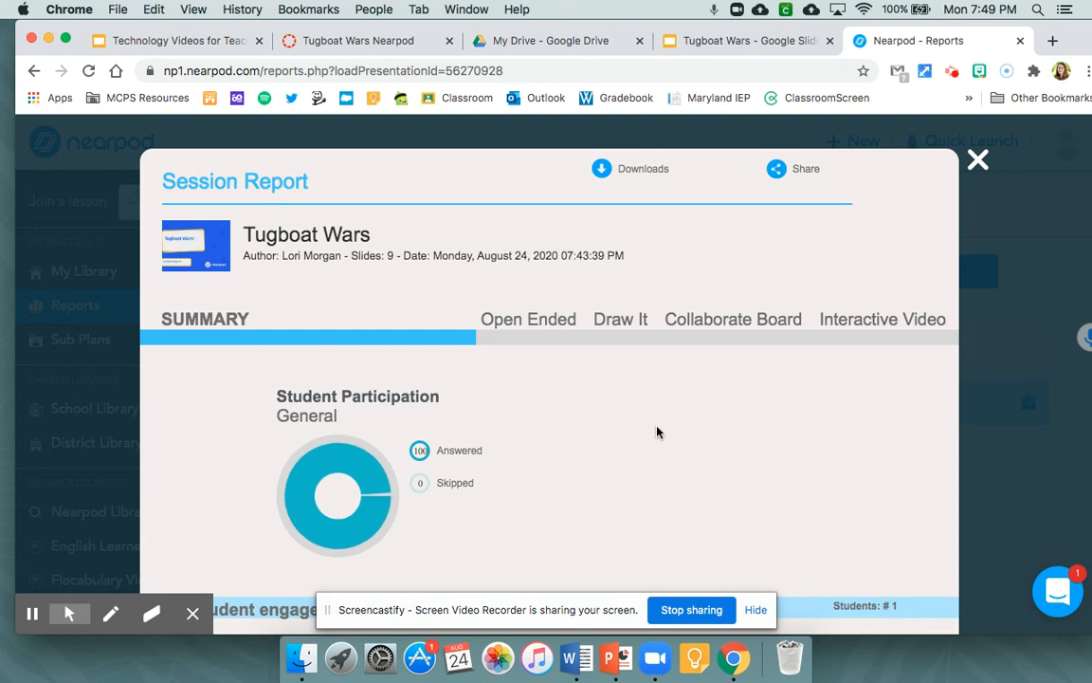
{"action": "scroll", "coordinate": [656, 431], "scroll_direction": "down", "scroll_amount": 1}
{"action": "scroll", "coordinate": [656, 432], "scroll_direction": "down", "scroll_amount": 1}
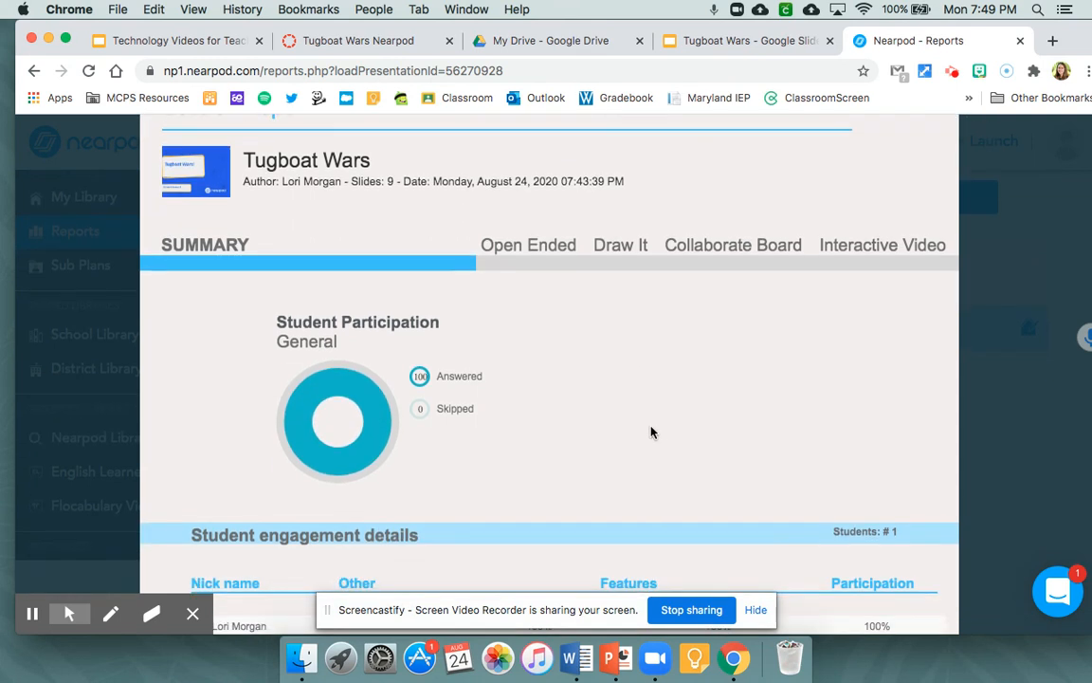
{"action": "scroll", "coordinate": [578, 436], "scroll_direction": "down", "scroll_amount": 3}
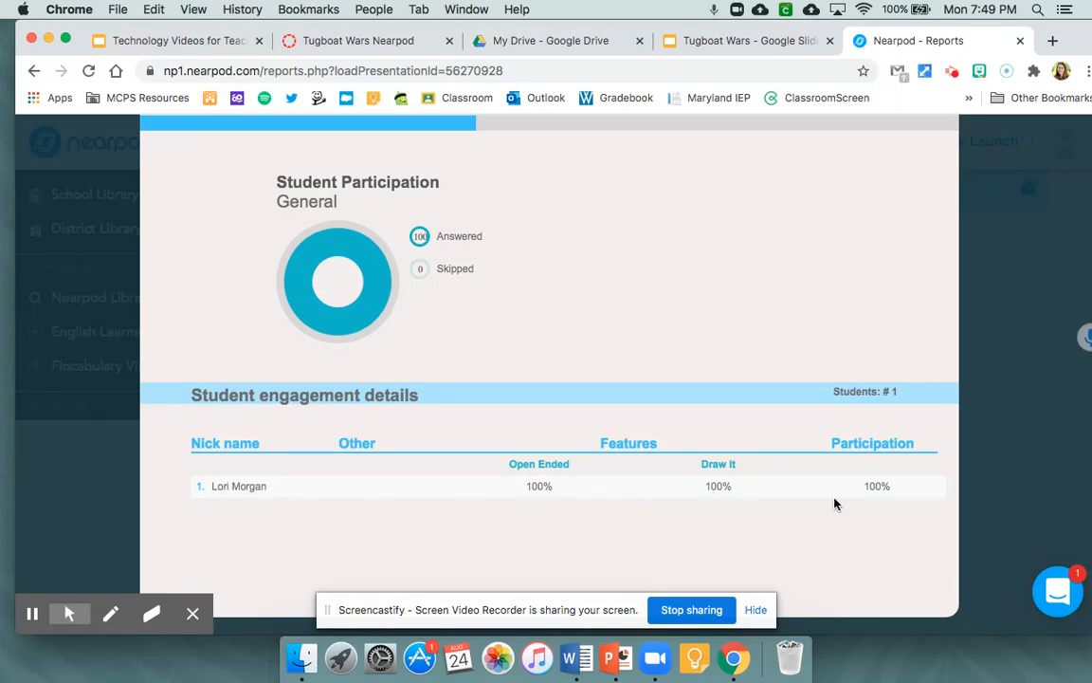
{"action": "scroll", "coordinate": [533, 368], "scroll_direction": "up", "scroll_amount": 1}
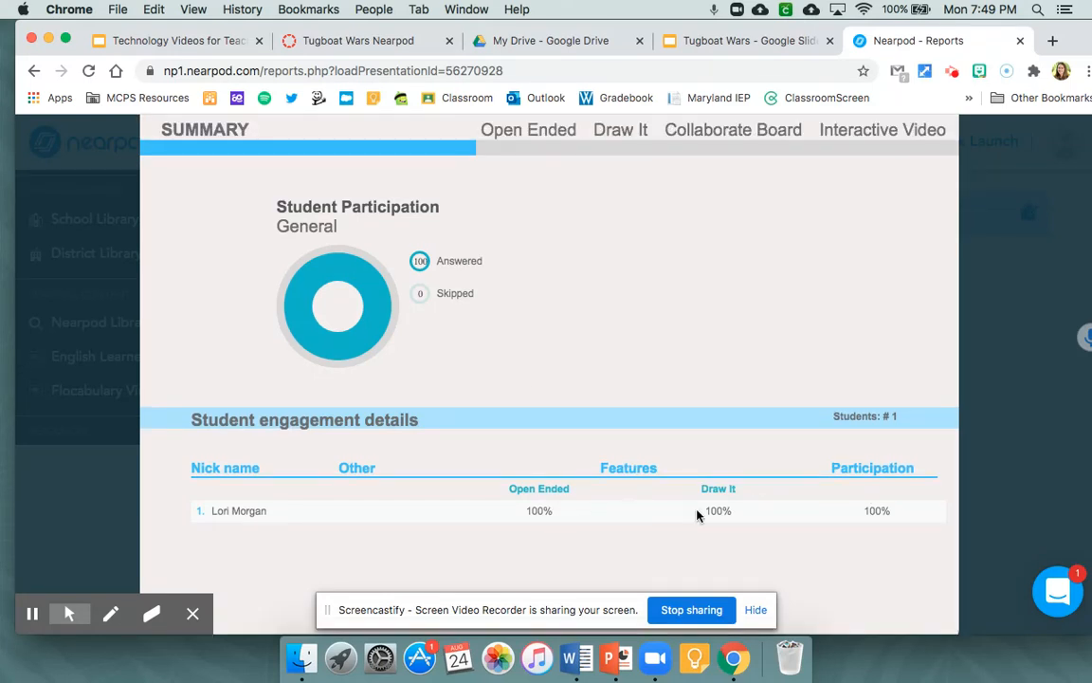
{"action": "scroll", "coordinate": [619, 378], "scroll_direction": "up", "scroll_amount": 2}
{"action": "scroll", "coordinate": [548, 268], "scroll_direction": "up", "scroll_amount": 1}
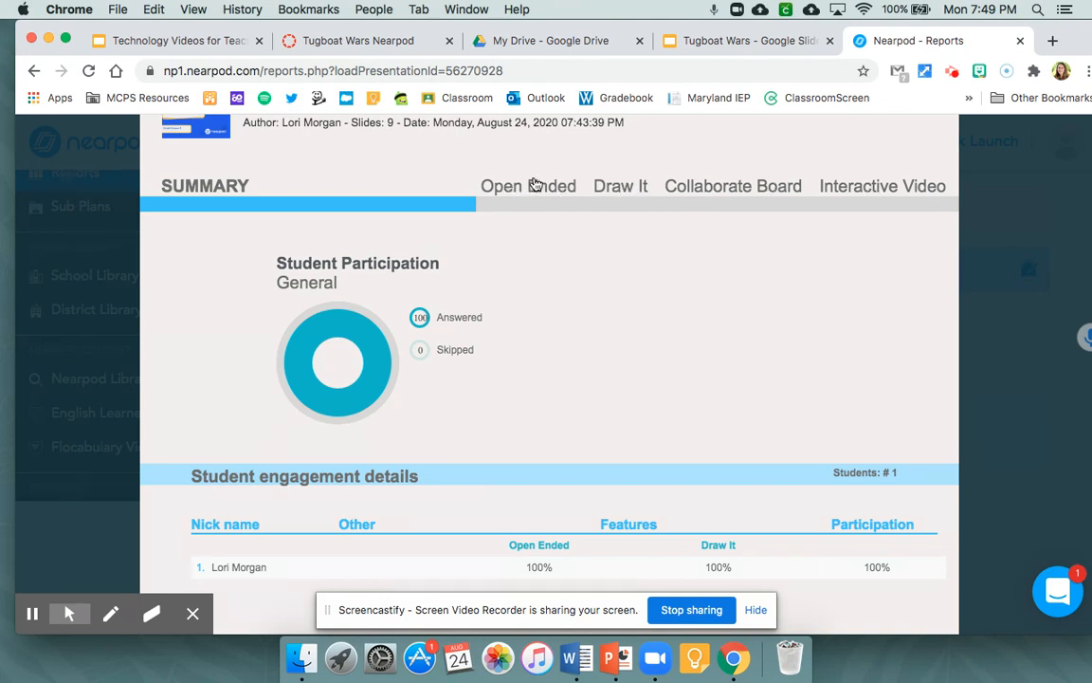
- View the student's open-ended response about forces and the enlarged drawing for the barge moving to the RIGHT
{"action": "left_click", "coordinate": [533, 183]}
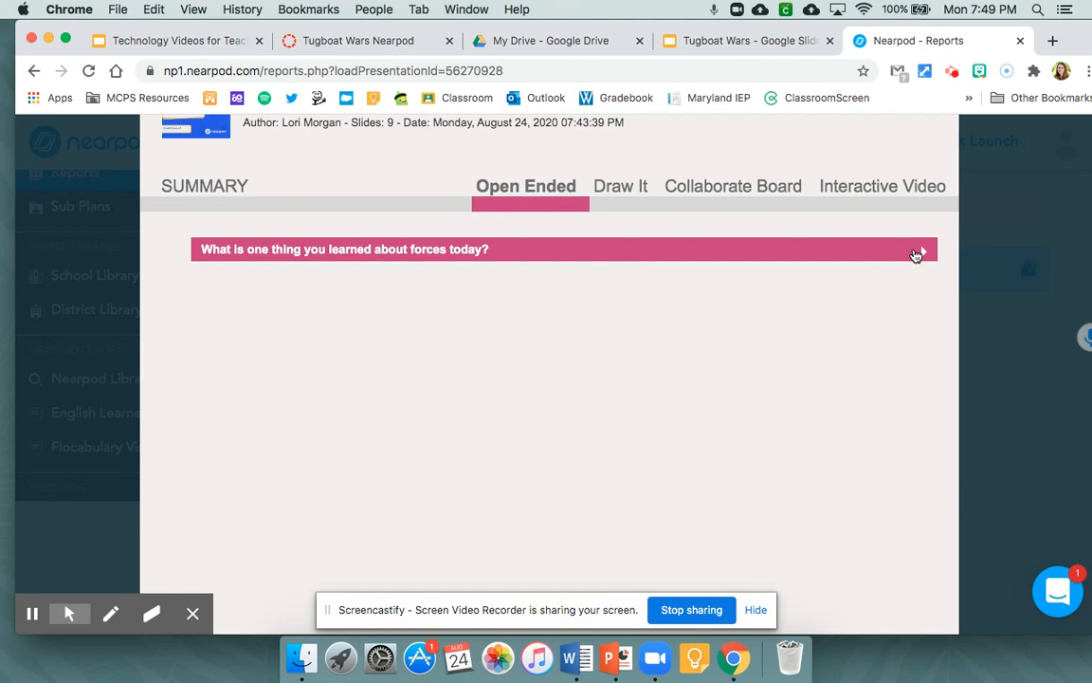
{"action": "left_click", "coordinate": [920, 254]}
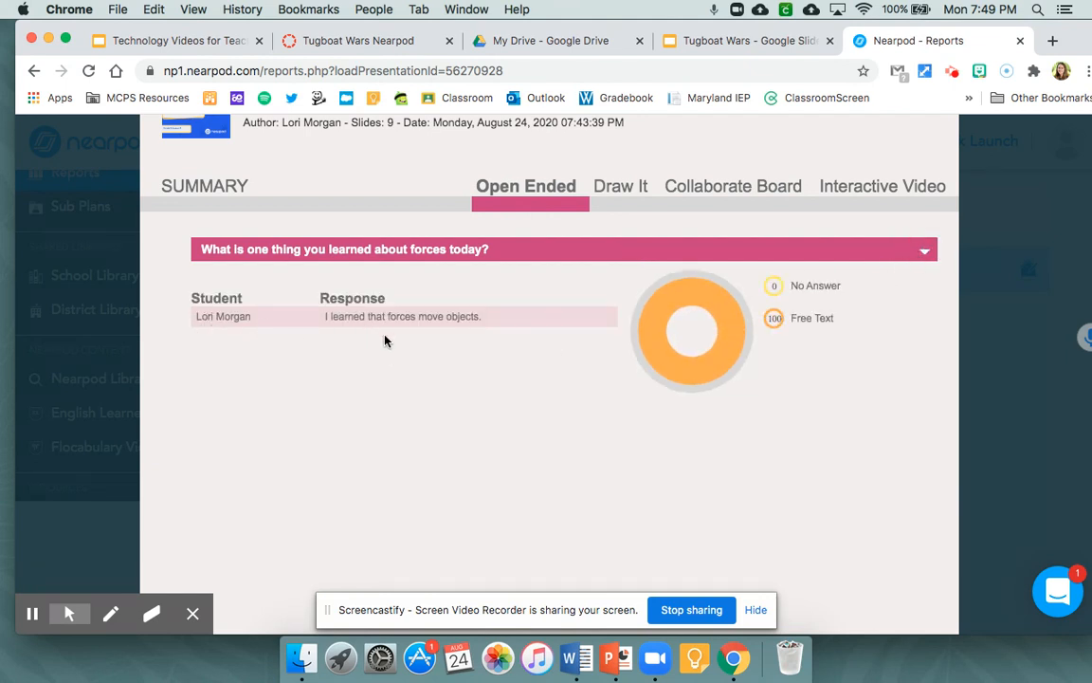
{"action": "left_click", "coordinate": [615, 188]}
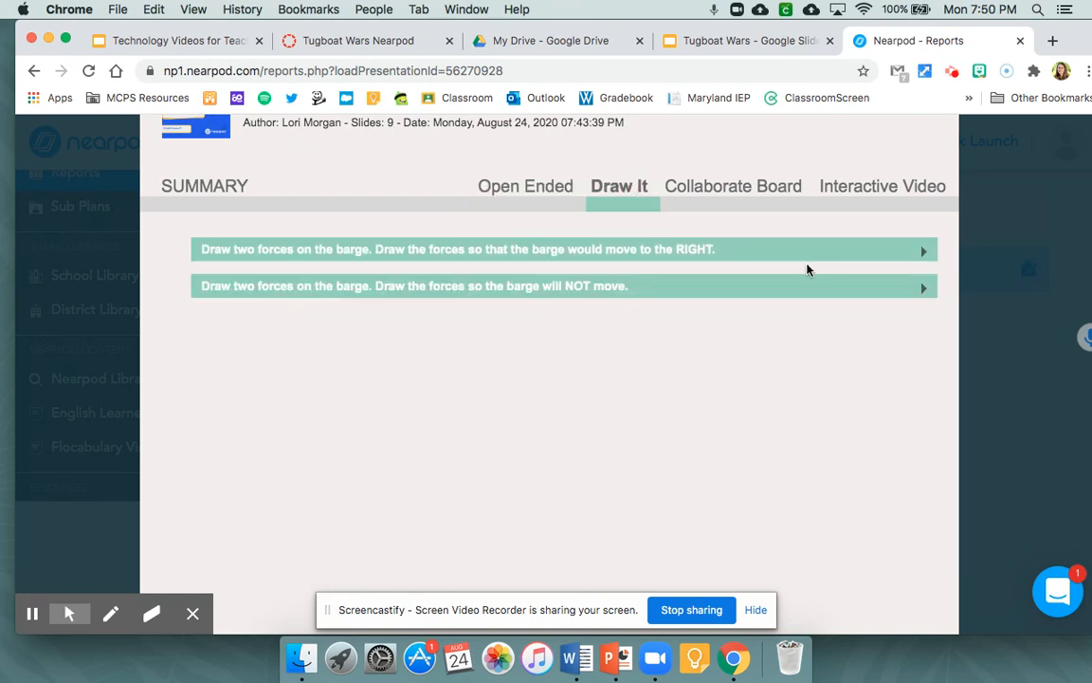
{"action": "left_click", "coordinate": [906, 256]}
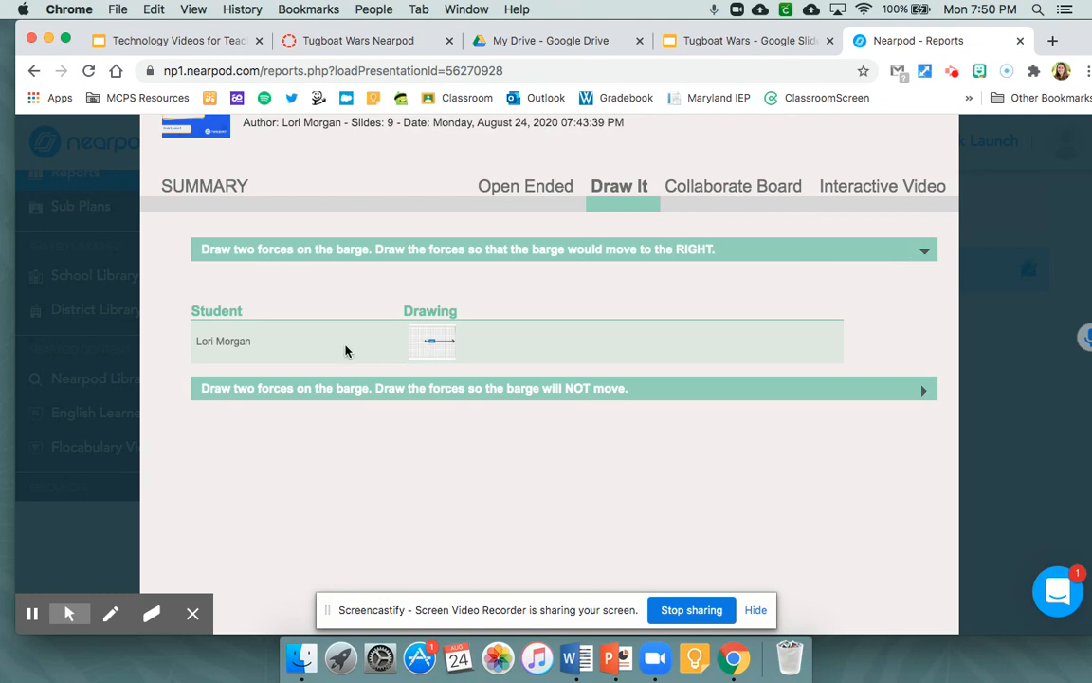
{"action": "left_click", "coordinate": [425, 346]}
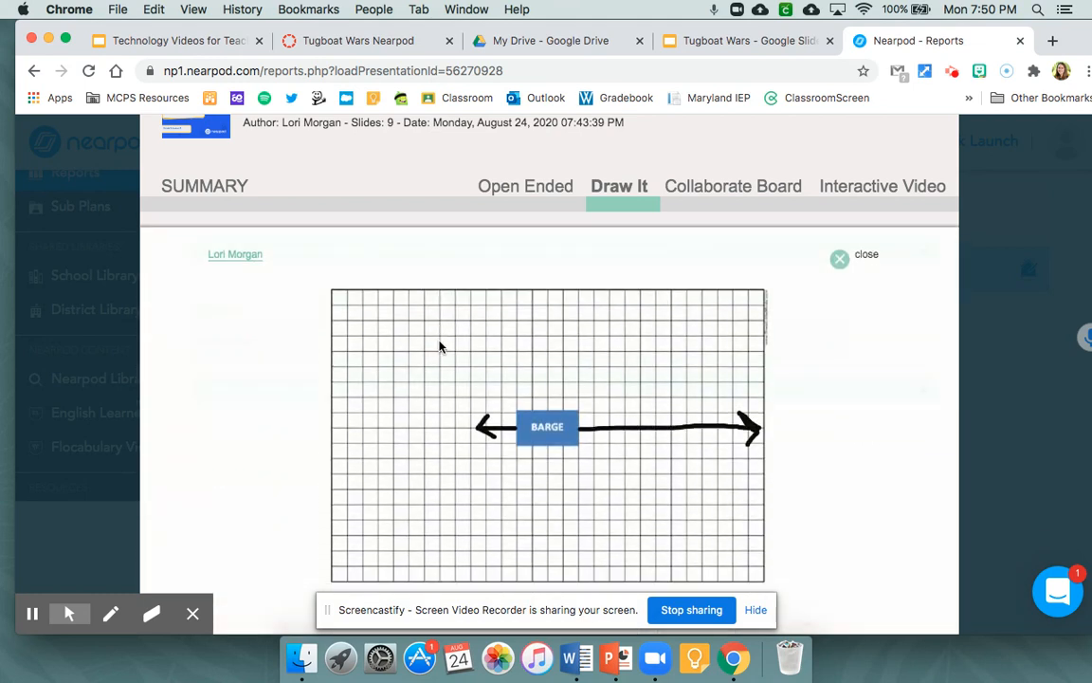
{"action": "scroll", "coordinate": [602, 439], "scroll_direction": "down", "scroll_amount": 1}
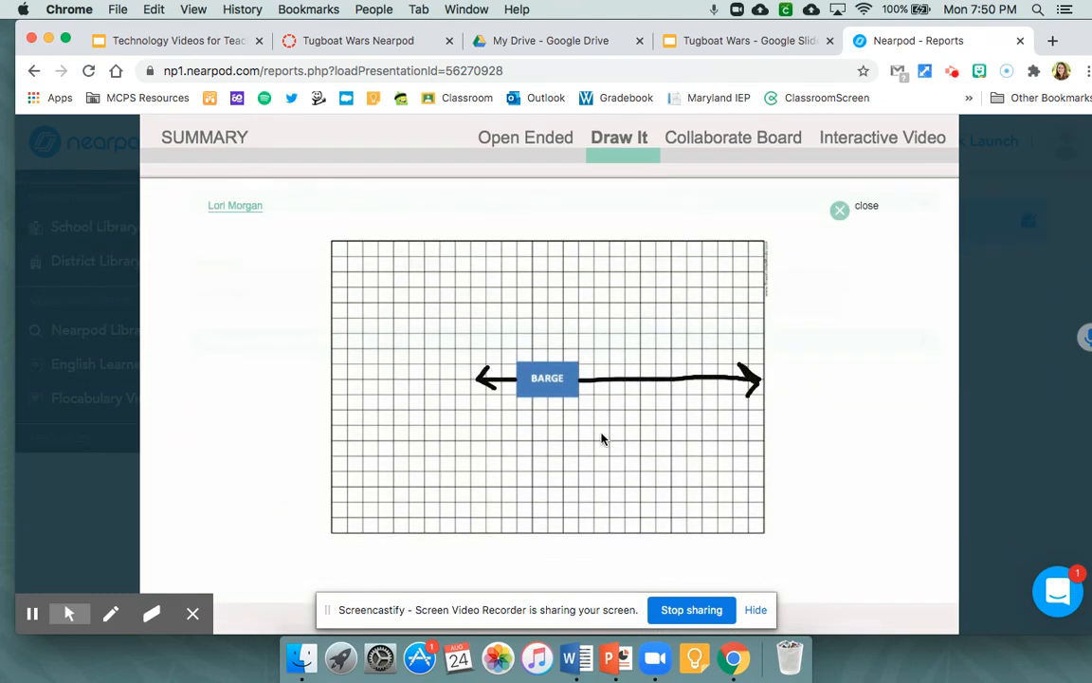
{"action": "left_click", "coordinate": [841, 212]}
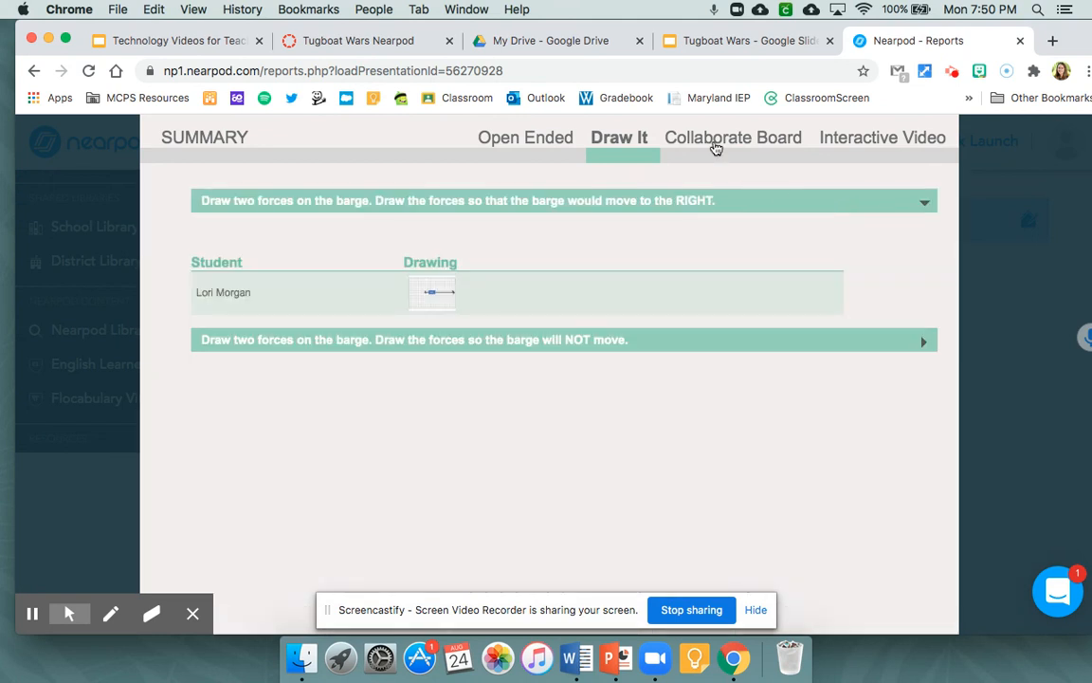
- View the view-only class board for the Collaborate Board question about the video, and return to the session report
{"action": "left_click", "coordinate": [713, 144]}
{"action": "left_click", "coordinate": [916, 202]}
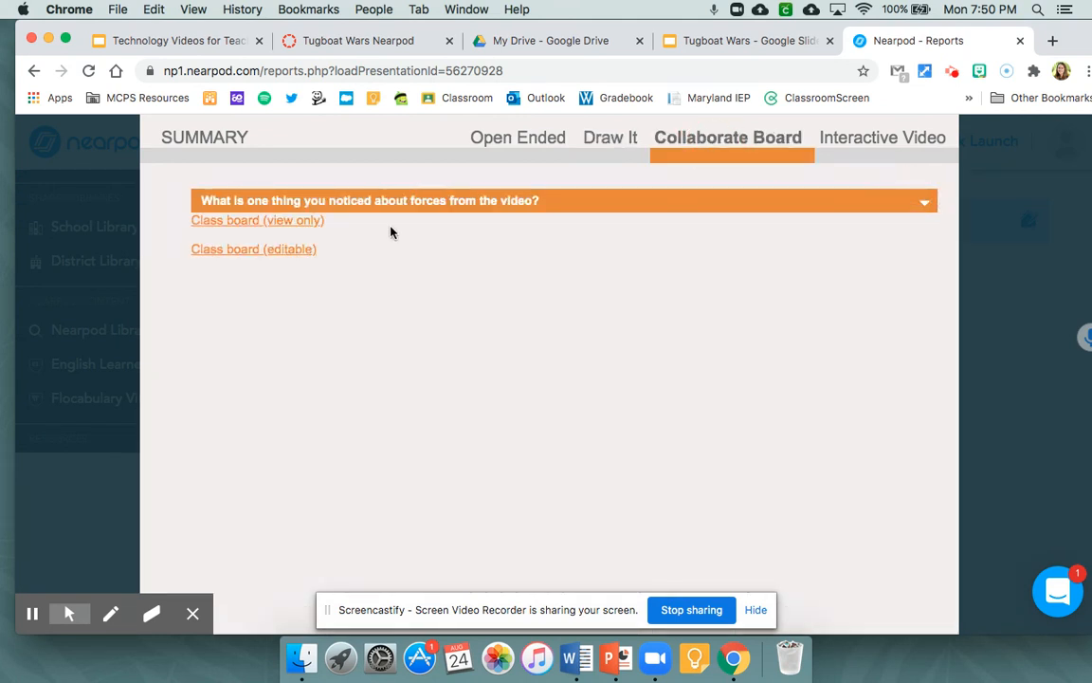
{"action": "left_click", "coordinate": [284, 225]}
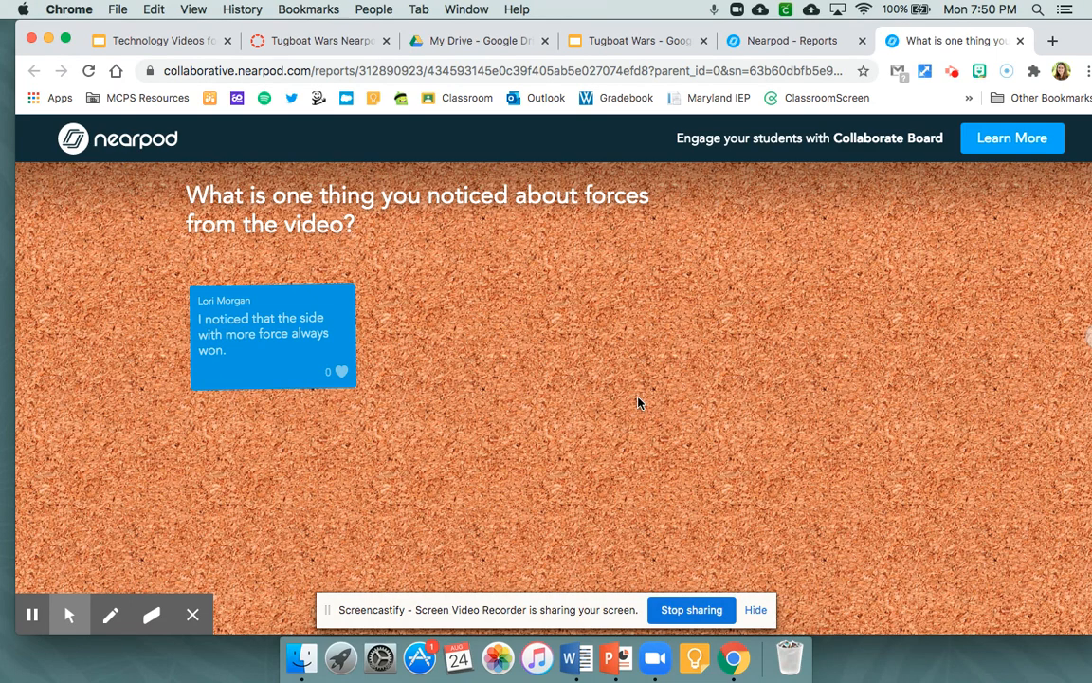
{"action": "left_click", "coordinate": [795, 44]}
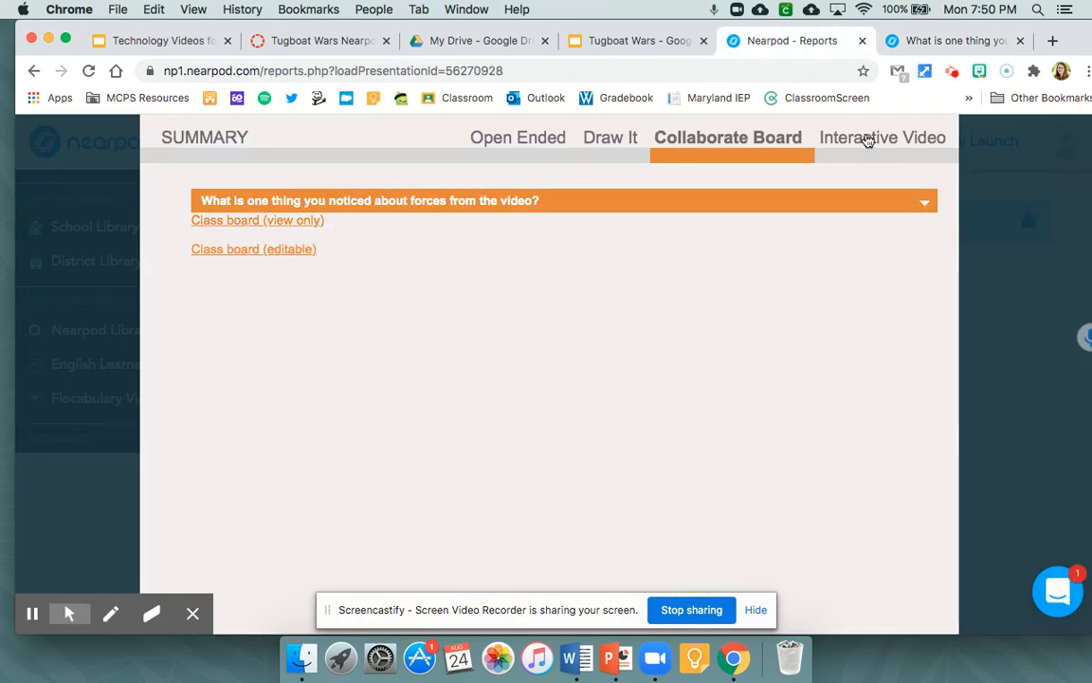
- Expand the Interactive Video results in the session report and close the report
{"action": "left_click", "coordinate": [866, 143]}
{"action": "left_click", "coordinate": [924, 202]}
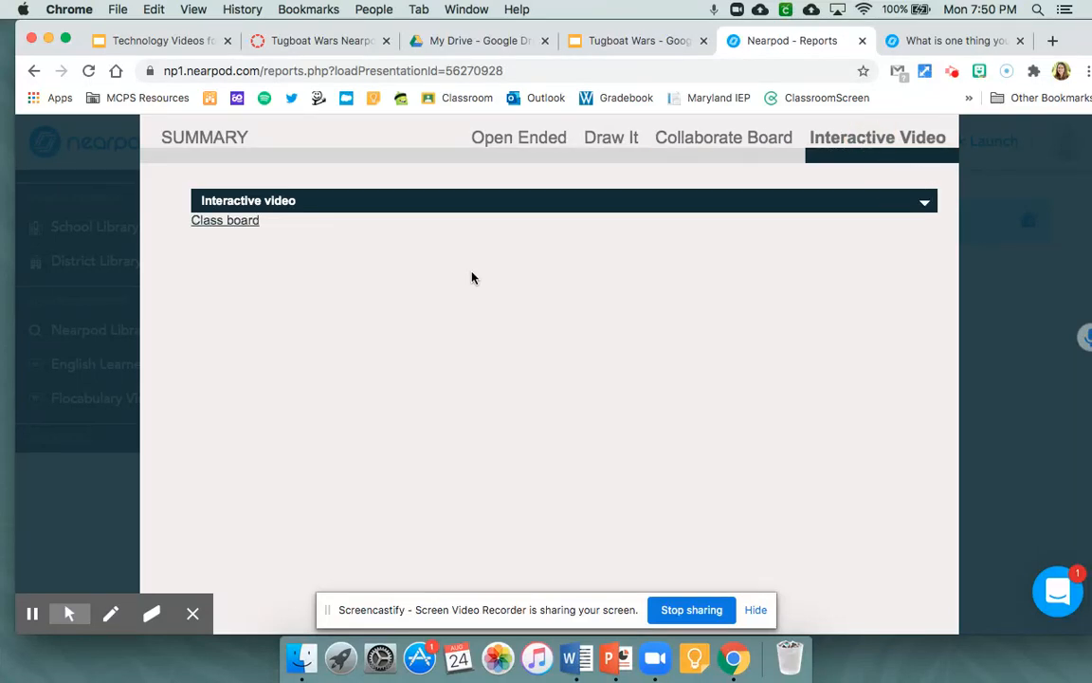
{"action": "scroll", "coordinate": [494, 280], "scroll_direction": "up", "scroll_amount": 4}
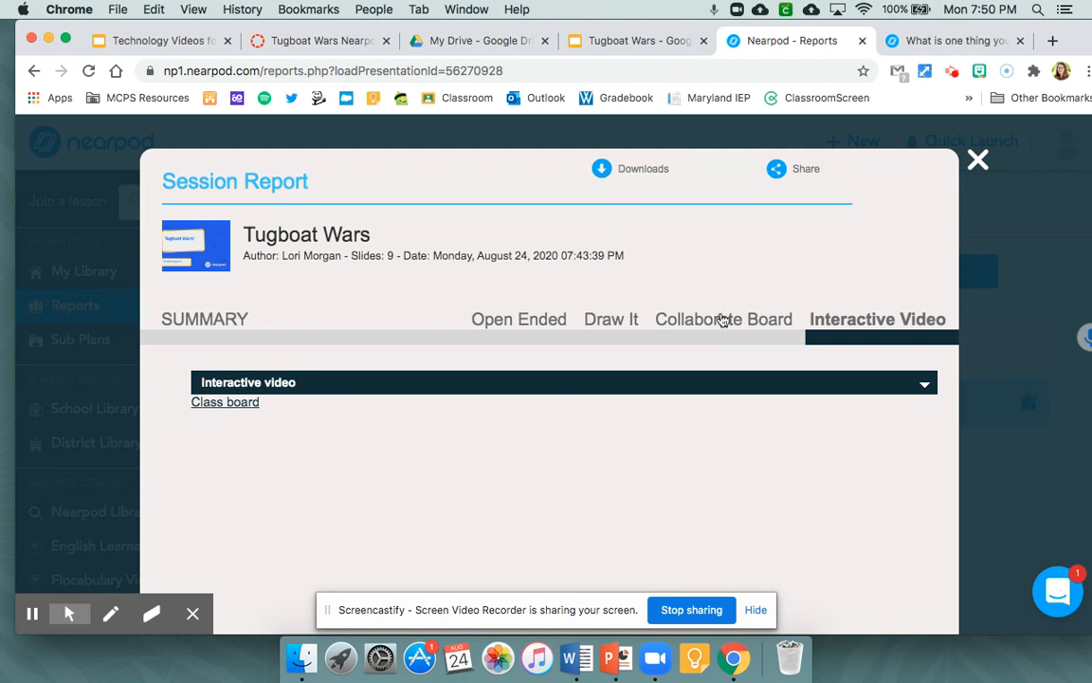
{"action": "left_click", "coordinate": [977, 160]}
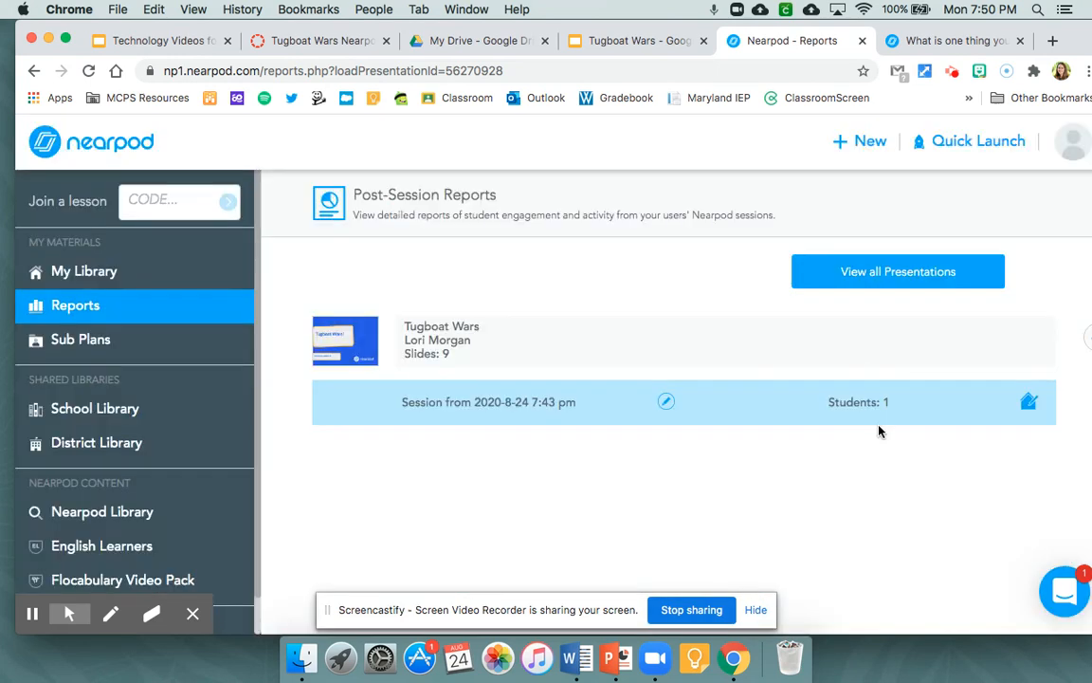